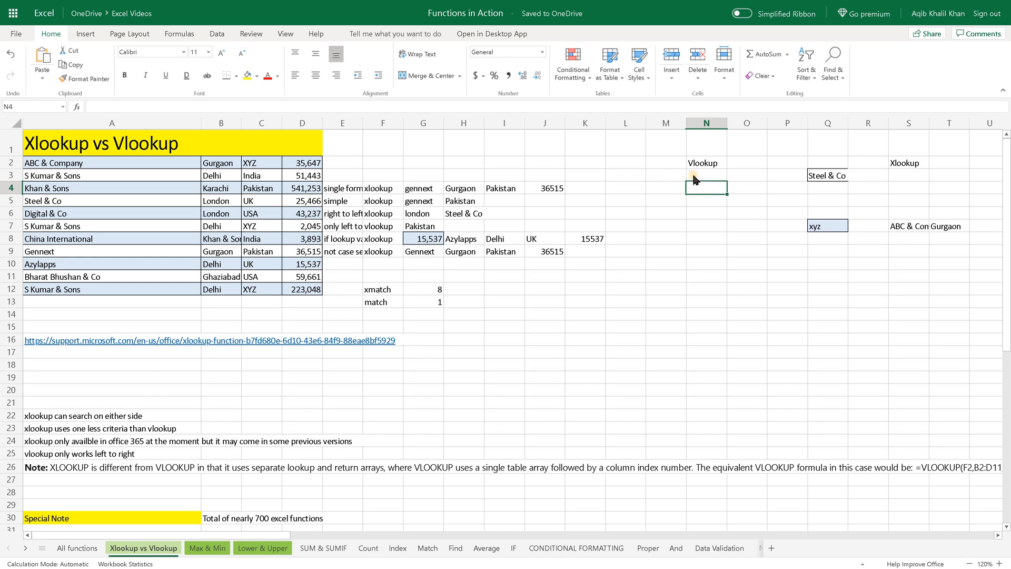
{"action": "left_click", "coordinate": [693, 179]}
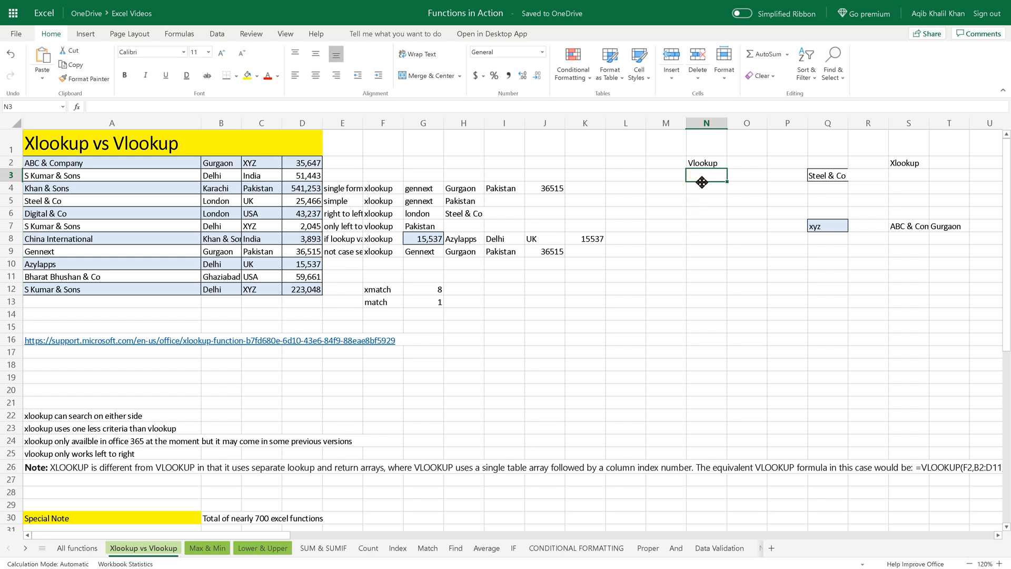
{"action": "left_click", "coordinate": [702, 179]}
{"action": "left_click", "coordinate": [901, 178]}
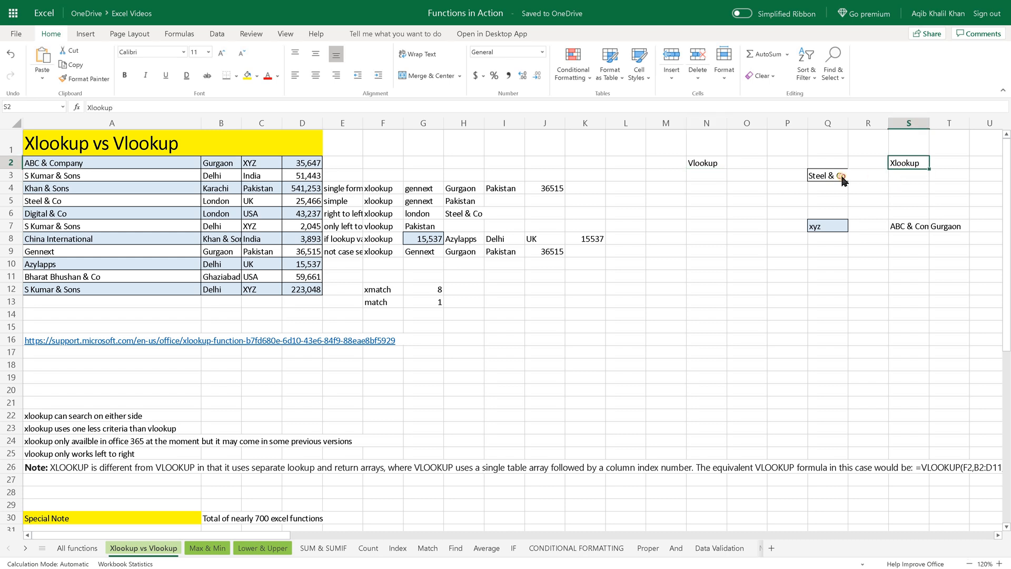
Enter a VLOOKUP formula in N3 that looks up A5 in A2:D12 and returns column 3 with match type 0
{"action": "left_click", "coordinate": [693, 179]}
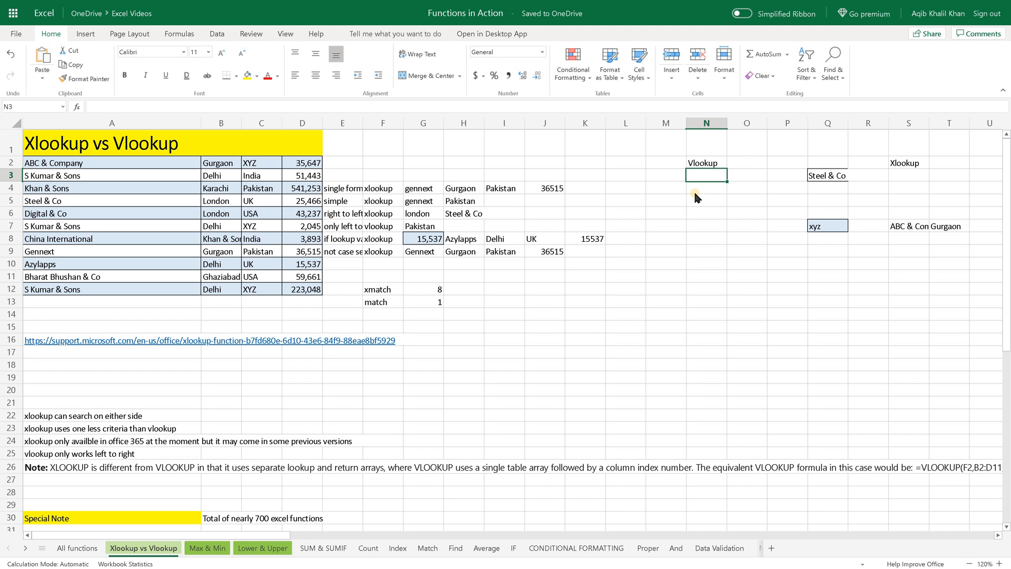
{"action": "type", "text": "="}
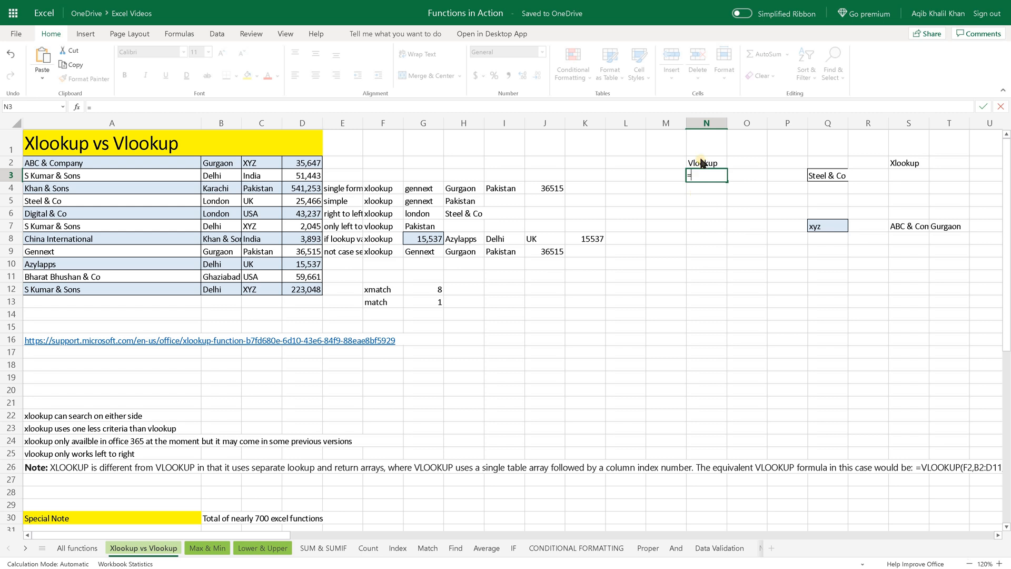
{"action": "type", "text": "vl"}
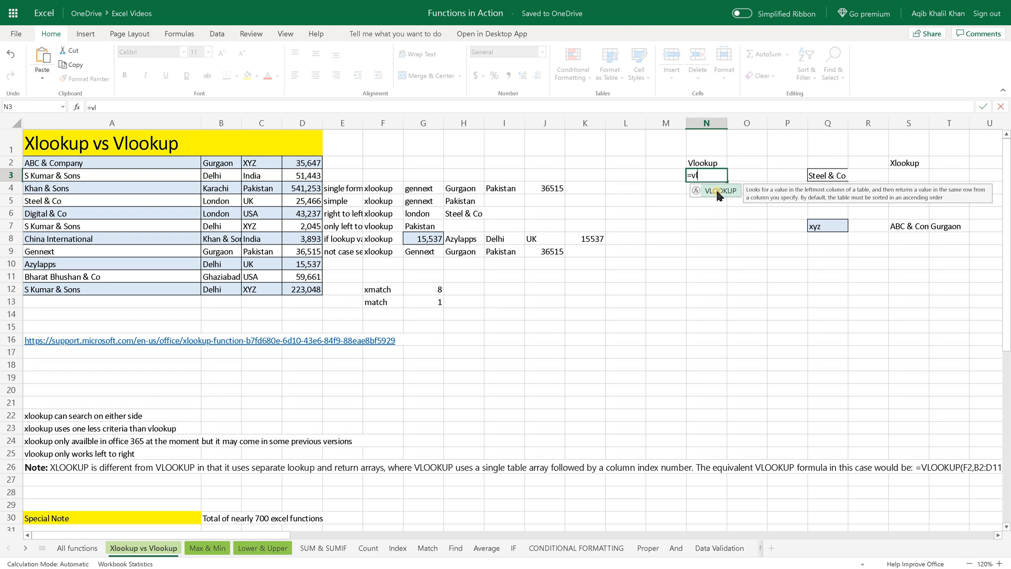
{"action": "type", "text": "ookup"}
{"action": "key", "text": "Tab"}
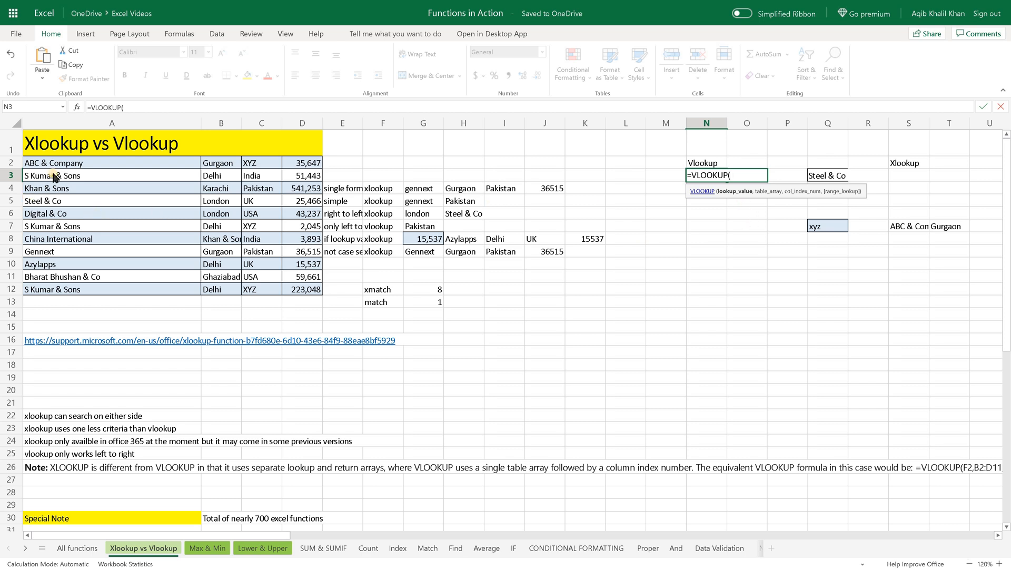
{"action": "left_click", "coordinate": [71, 202]}
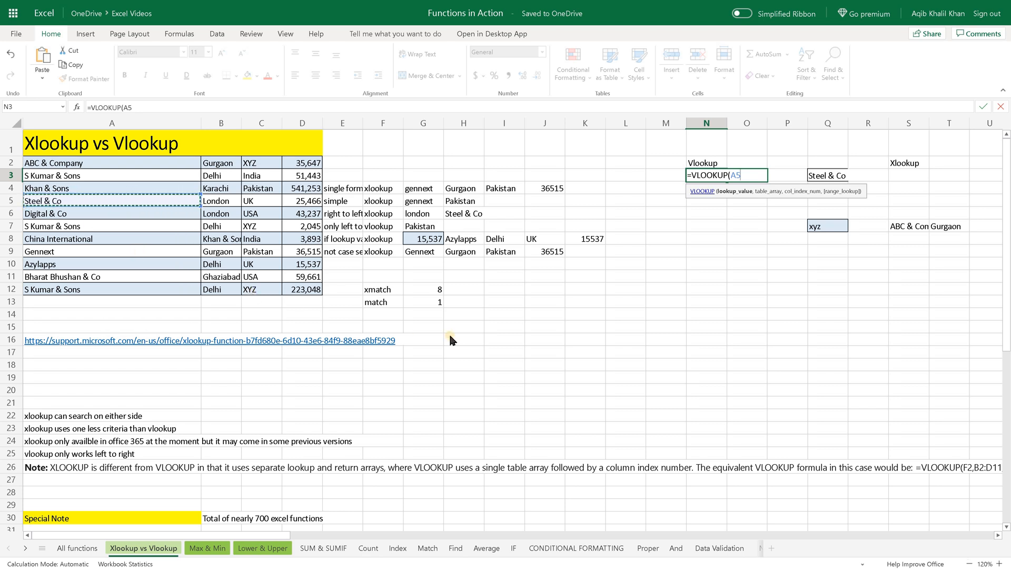
{"action": "type", "text": ","}
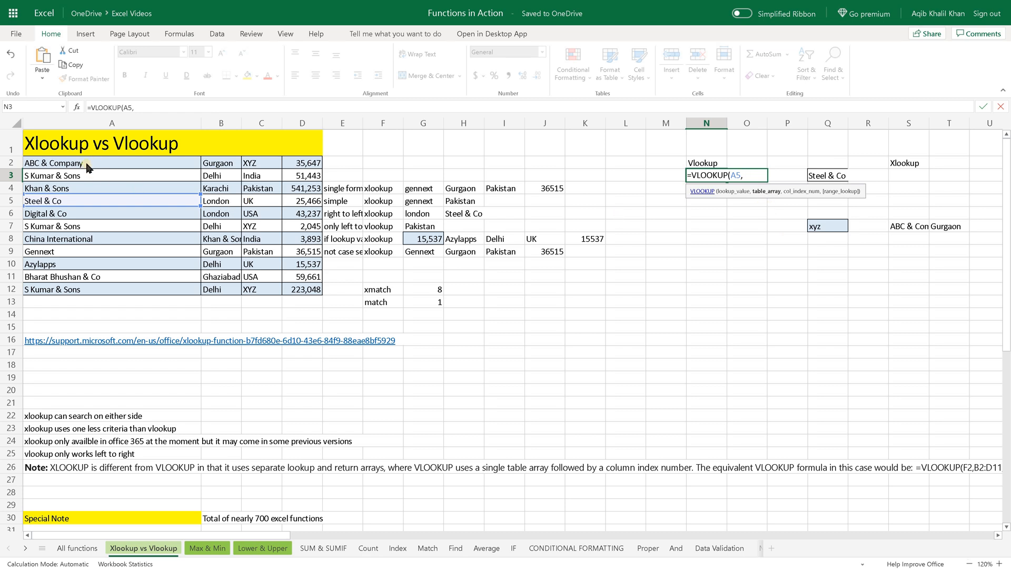
{"action": "left_click_drag", "start_coordinate": [86, 167], "coordinate": [276, 290]}
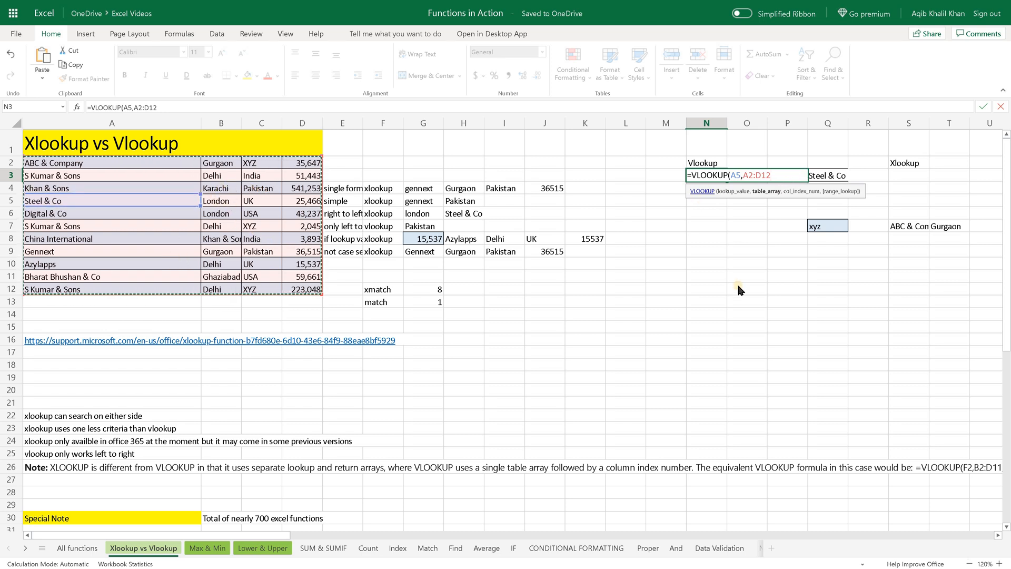
{"action": "type", "text": ",3"}
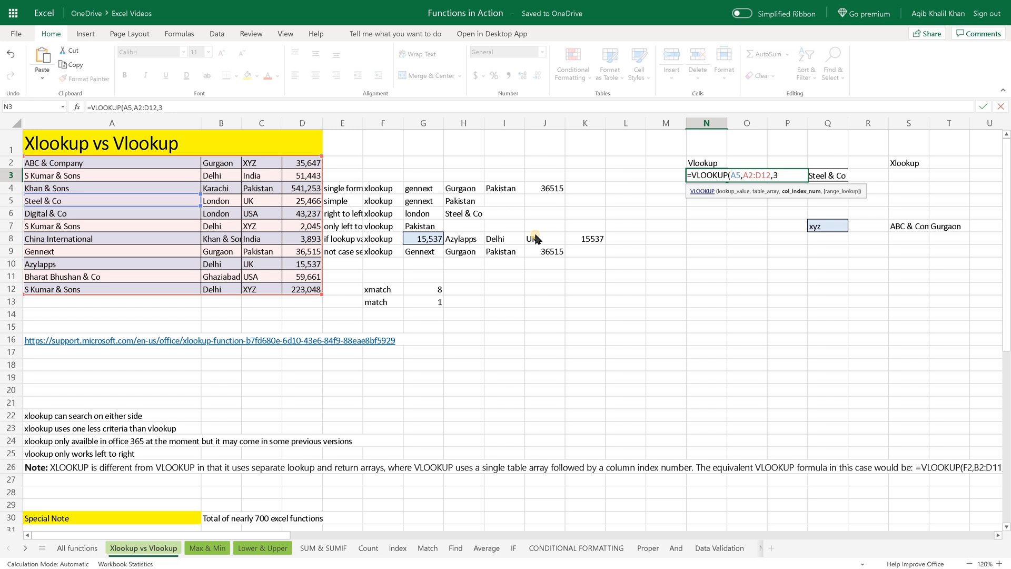
{"action": "type", "text": ",0"}
{"action": "type", "text": ")"}
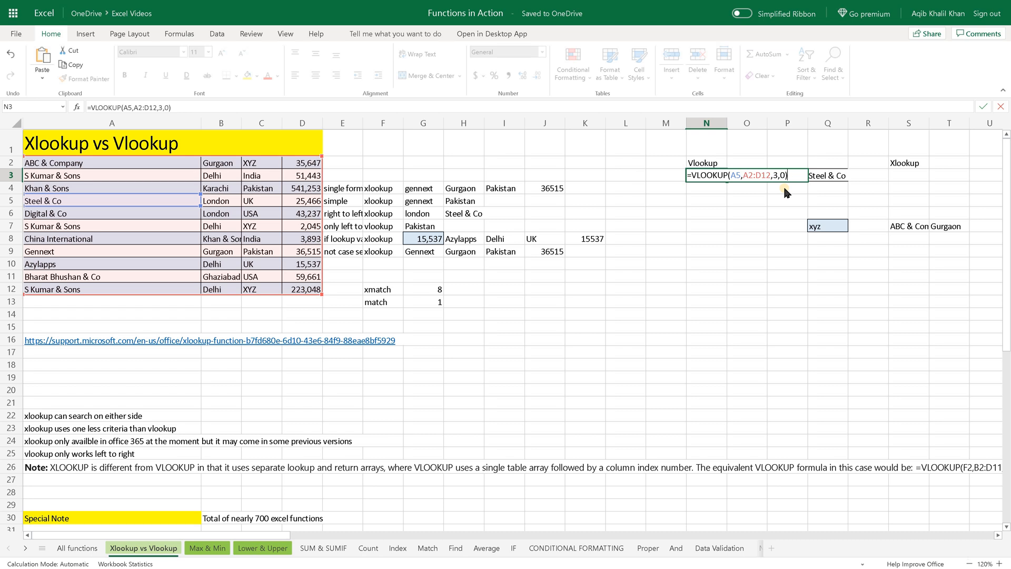
{"action": "key", "text": "Return"}
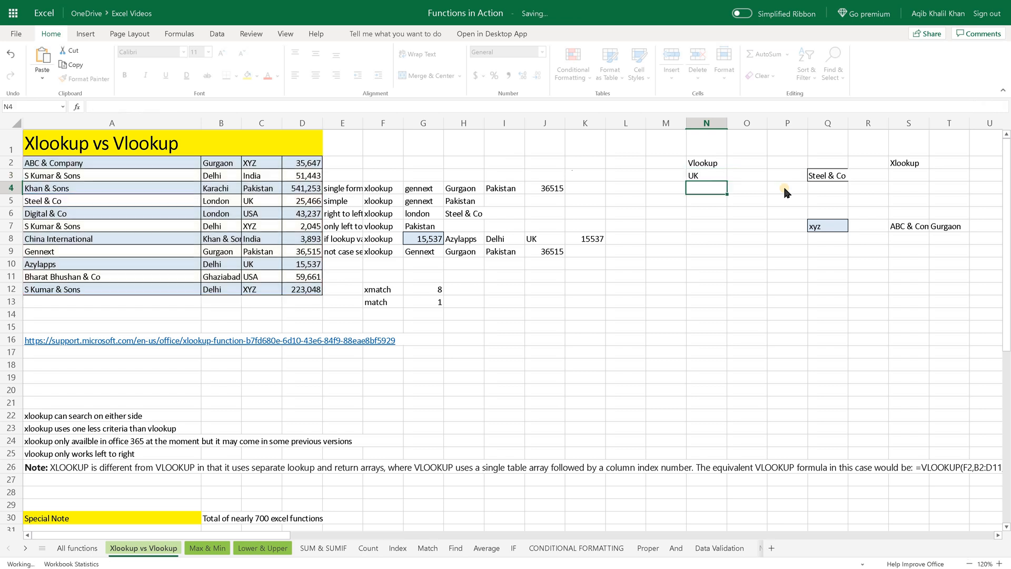
Check the VLOOKUP result in N3 against the Steel & Co row, the company names in A2:A12 and the countries in C2:C12
{"action": "left_click", "coordinate": [694, 177]}
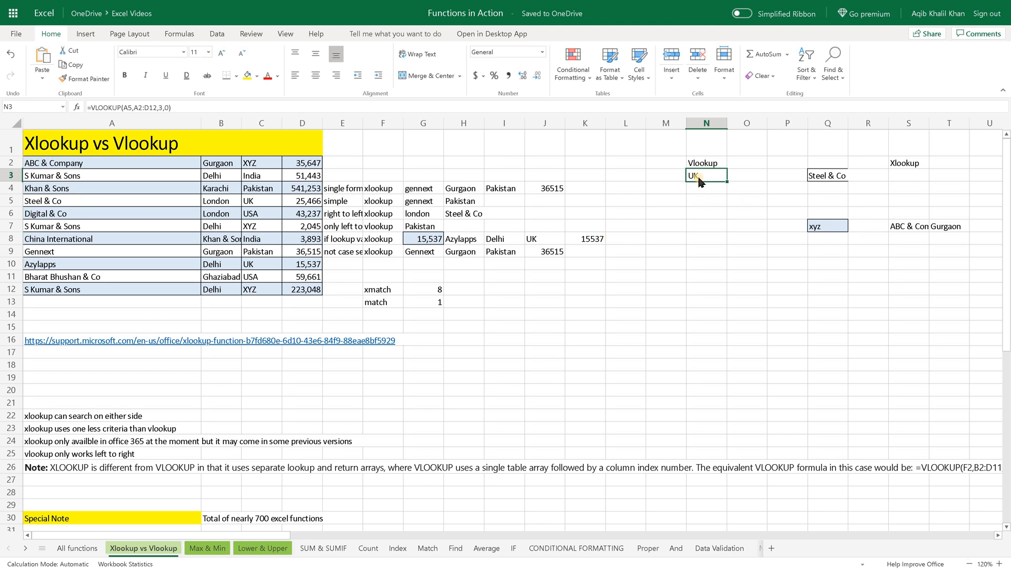
{"action": "left_click", "coordinate": [77, 204]}
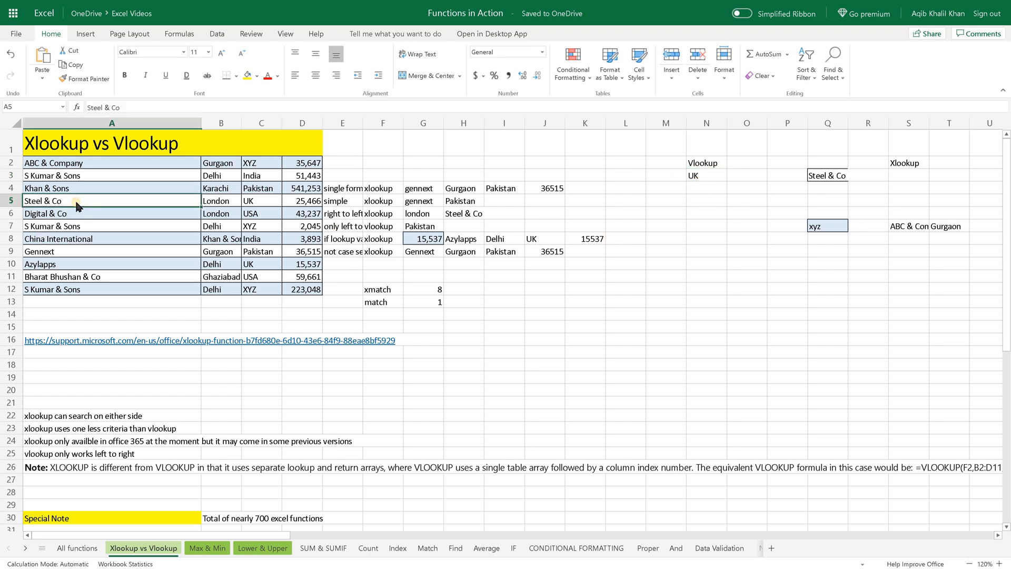
{"action": "left_click", "coordinate": [248, 202]}
{"action": "left_click", "coordinate": [694, 177]}
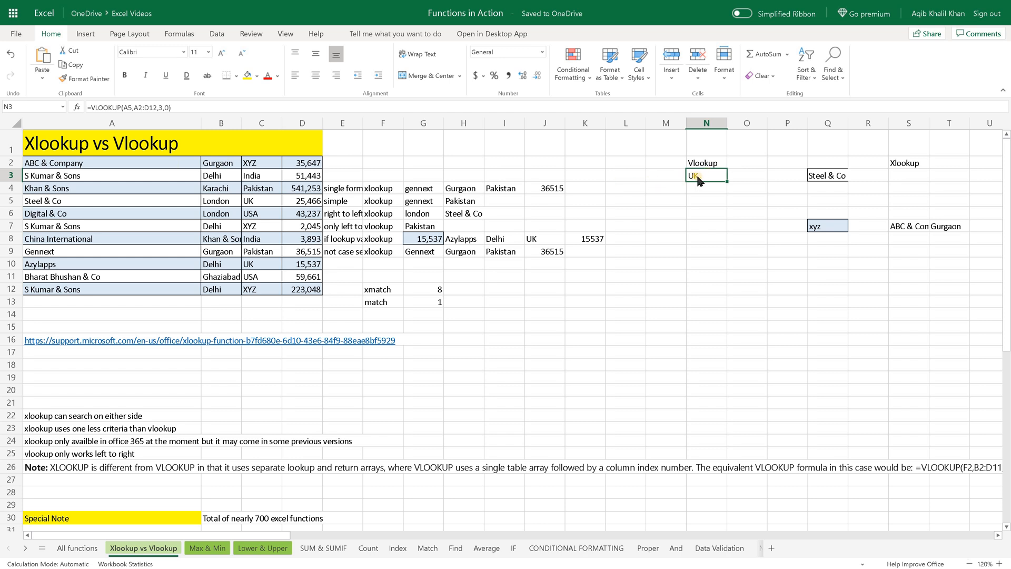
{"action": "left_click_drag", "start_coordinate": [74, 167], "coordinate": [67, 289]}
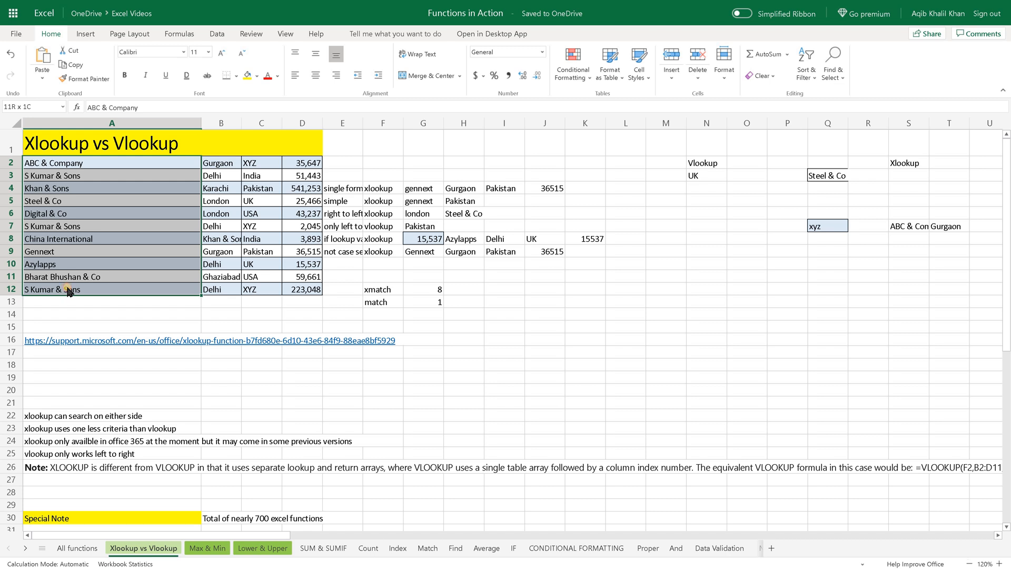
{"action": "left_click", "coordinate": [81, 206]}
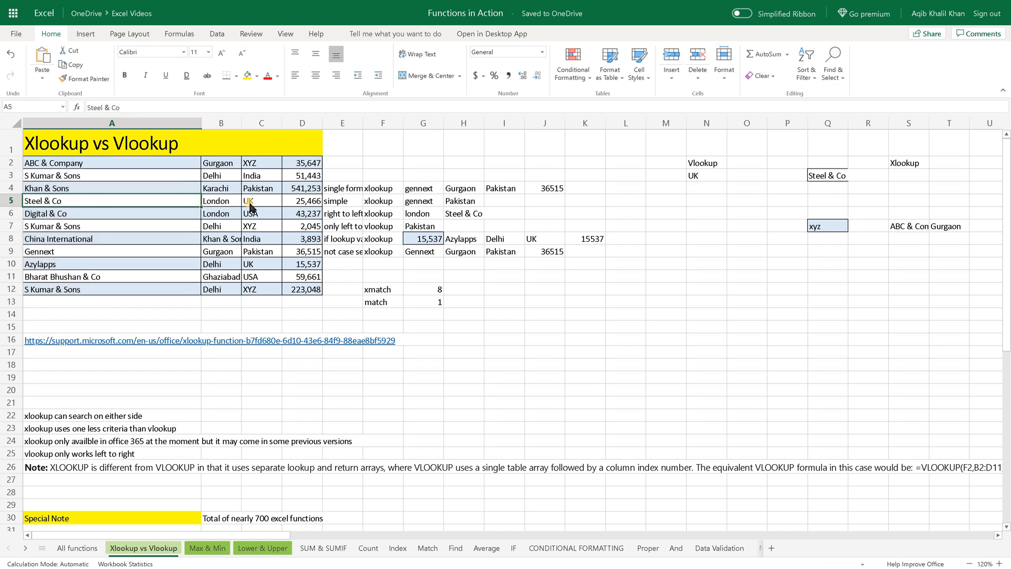
{"action": "left_click_drag", "start_coordinate": [260, 170], "coordinate": [260, 290]}
{"action": "left_click", "coordinate": [258, 164]}
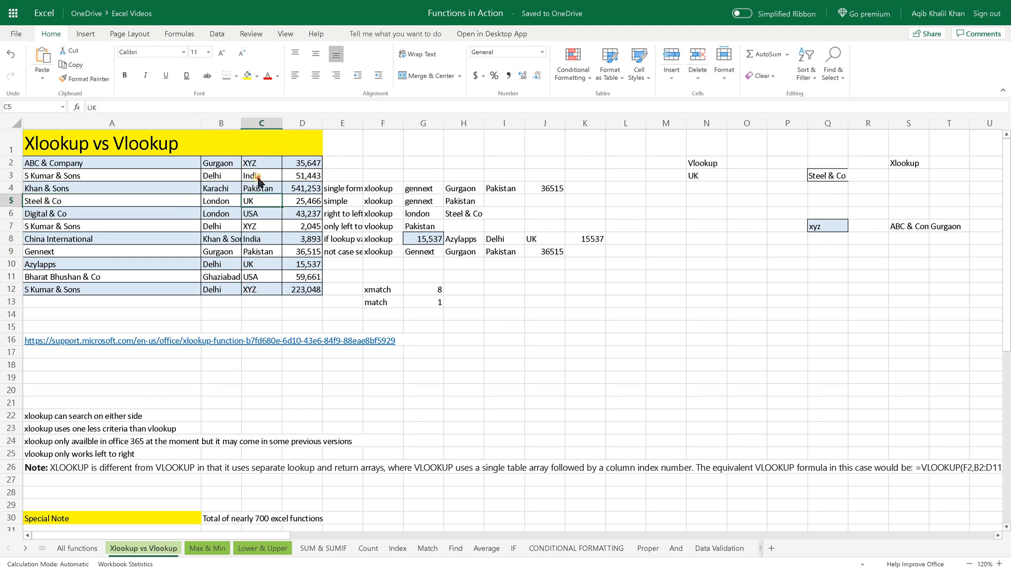
{"action": "left_click_drag", "start_coordinate": [259, 164], "coordinate": [260, 289]}
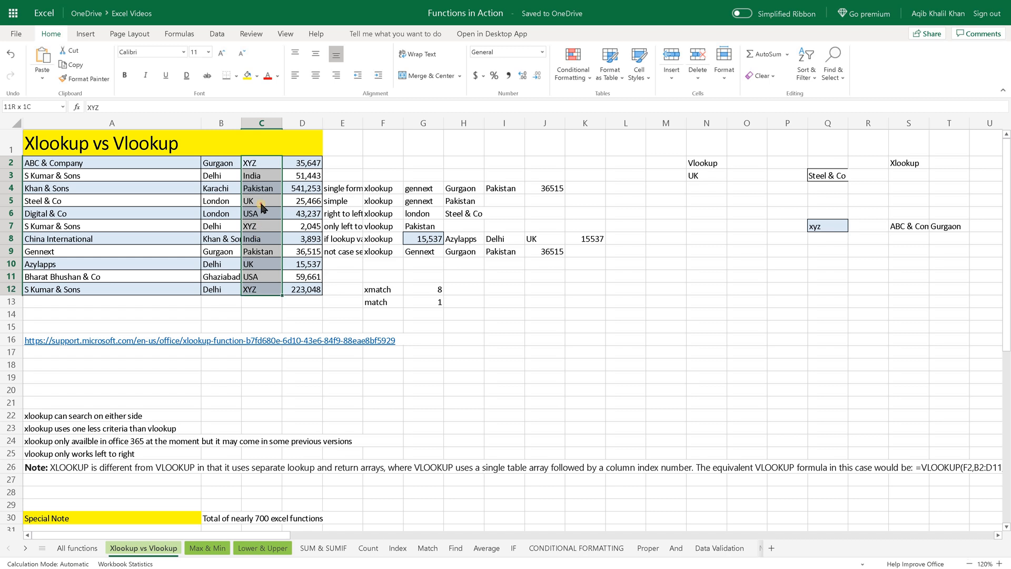
{"action": "left_click_drag", "start_coordinate": [263, 198], "coordinate": [162, 202]}
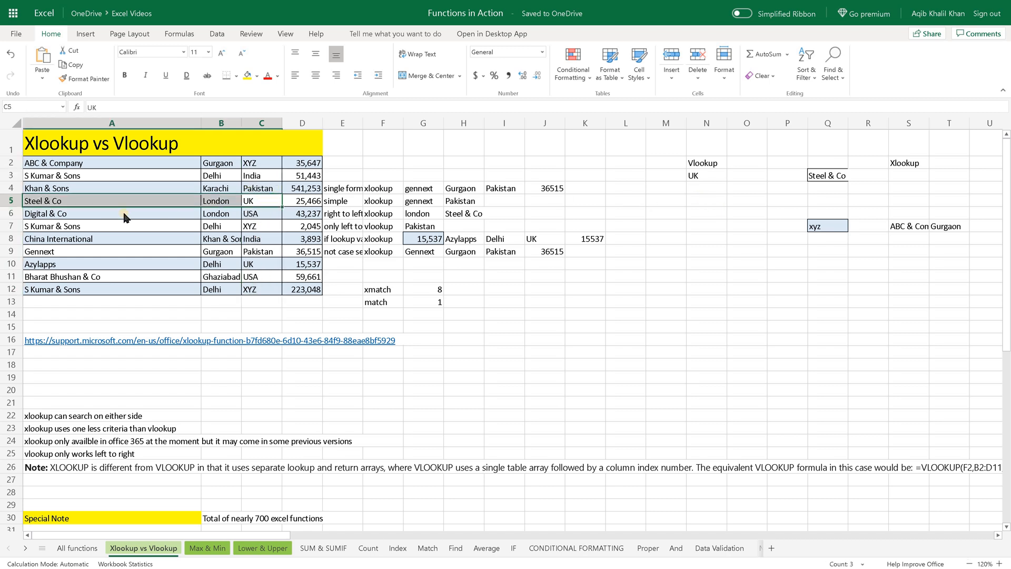
{"action": "left_click", "coordinate": [820, 165]}
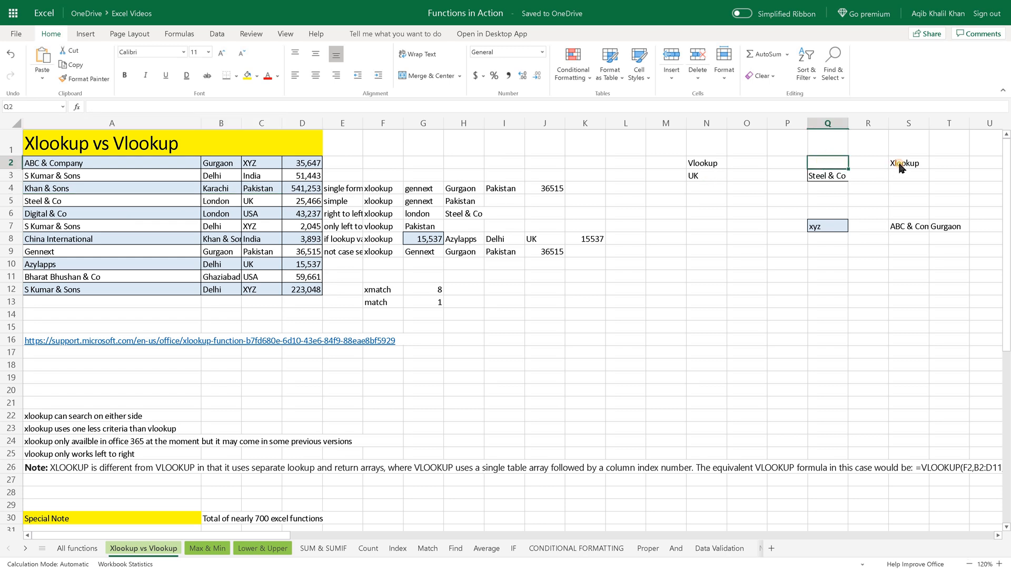
{"action": "left_click", "coordinate": [897, 167]}
{"action": "left_click", "coordinate": [897, 173]}
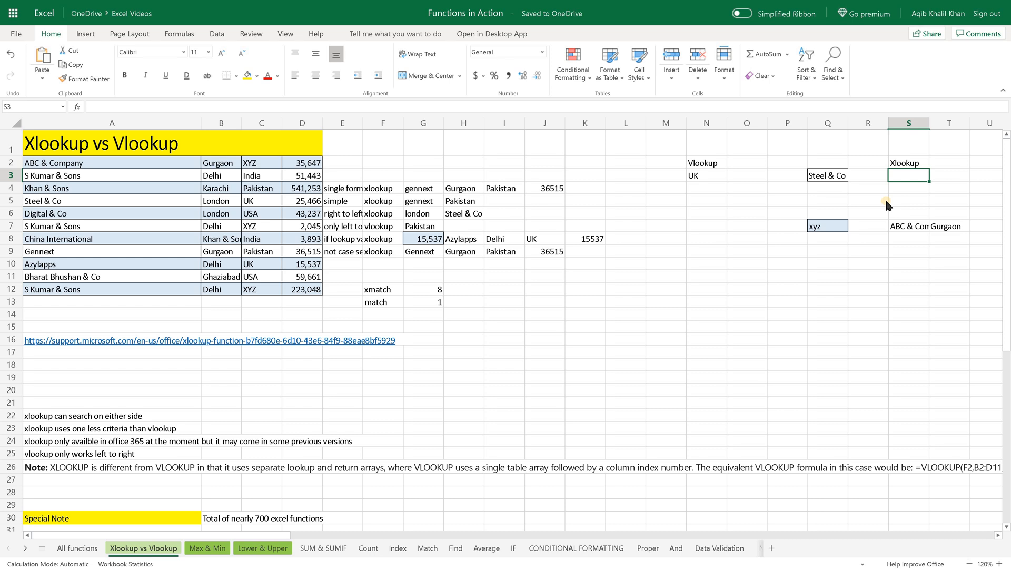
{"action": "type", "text": "=xl"}
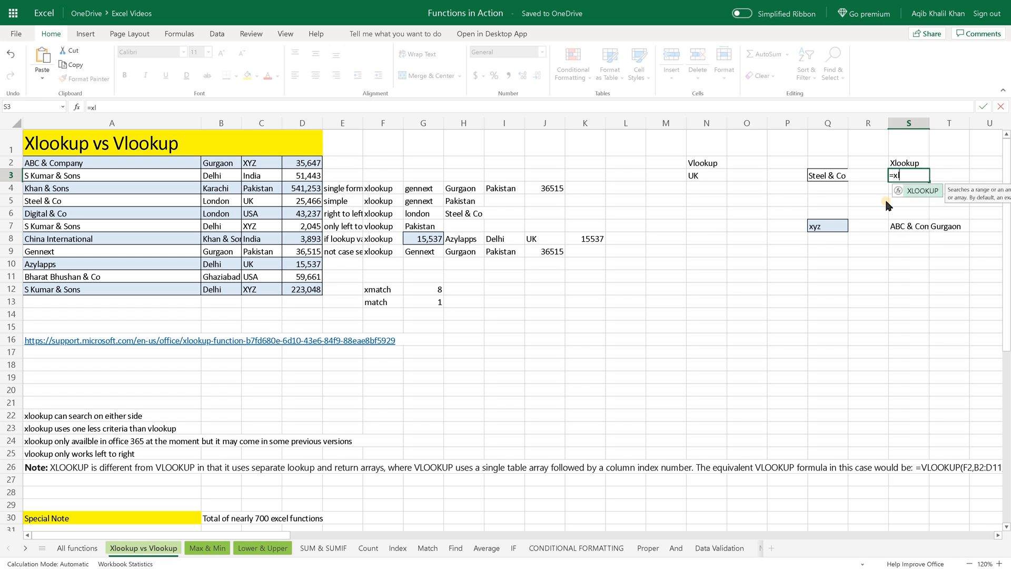
{"action": "key", "text": "Tab"}
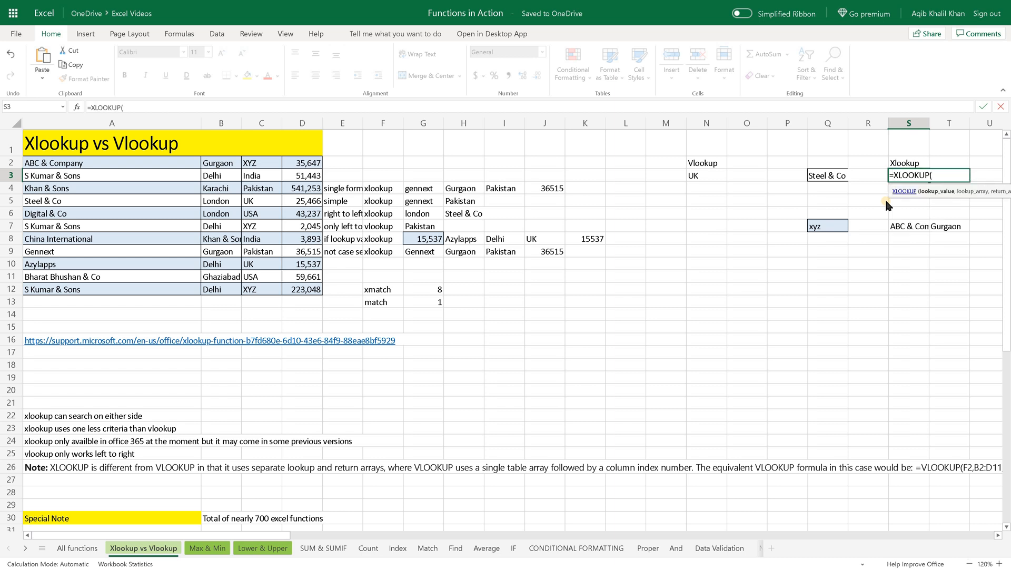
{"action": "key", "text": "Escape"}
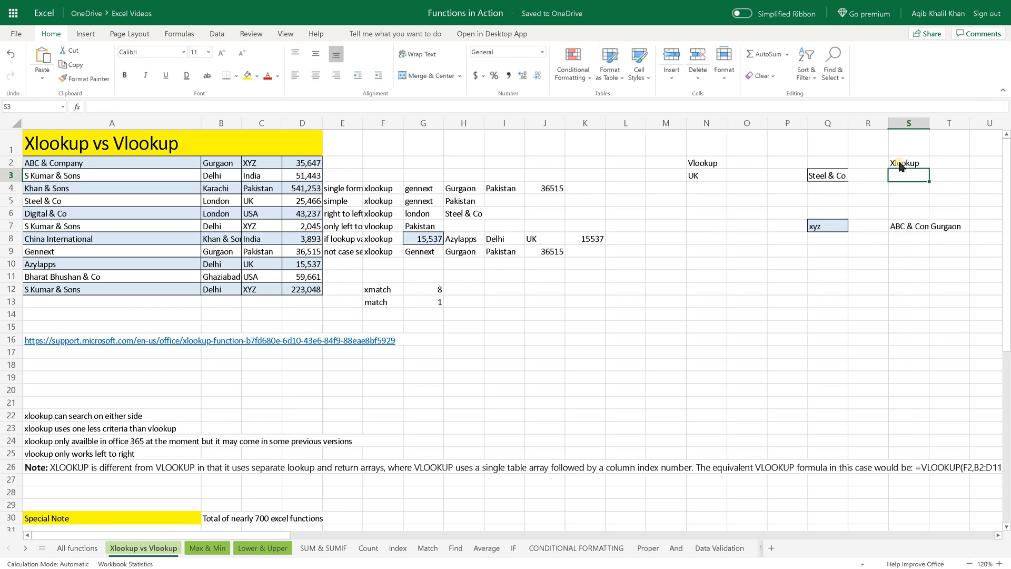
Delete the two empty columns O and P between the Vlookup result and the Steel & Co cell
{"action": "left_click_drag", "start_coordinate": [788, 126], "coordinate": [748, 124]}
{"action": "right_click", "coordinate": [740, 244]}
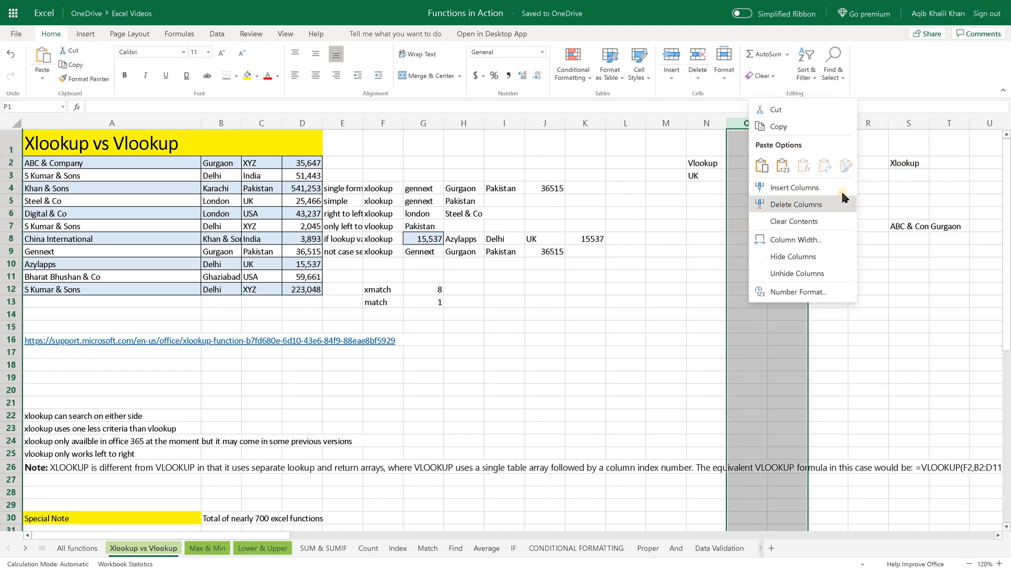
{"action": "left_click", "coordinate": [785, 204]}
Move the Vlookup heading and its result from N2:N3 to M2:M3
{"action": "left_click", "coordinate": [747, 176]}
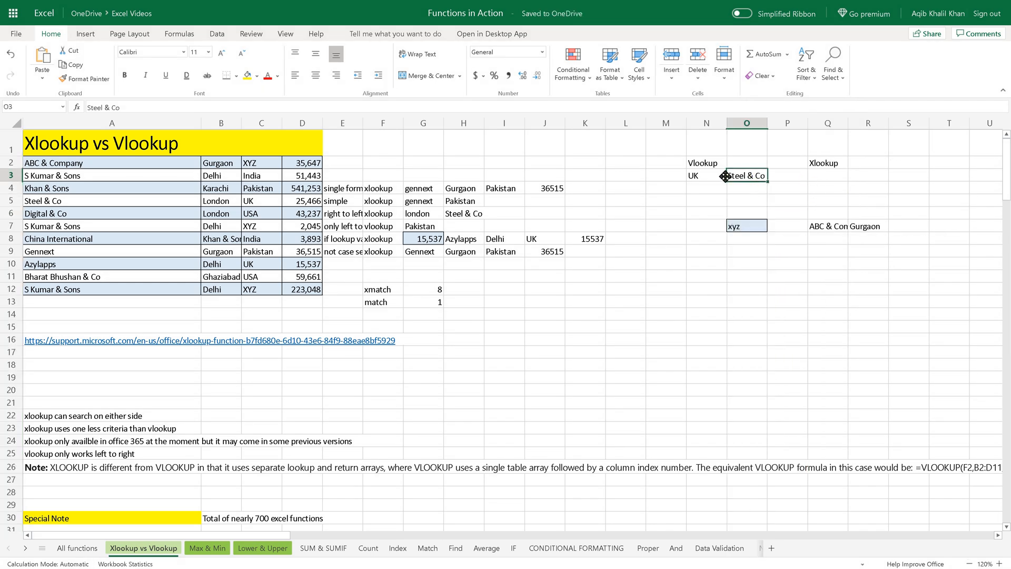
{"action": "left_click", "coordinate": [711, 164]}
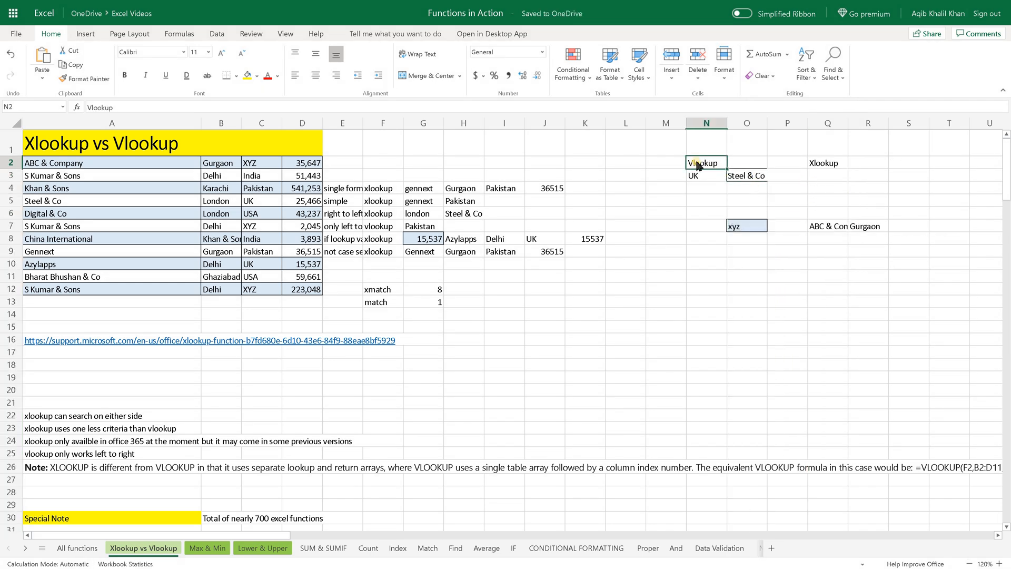
{"action": "left_click_drag", "start_coordinate": [693, 170], "coordinate": [693, 177]}
{"action": "key", "text": "ctrl+x"}
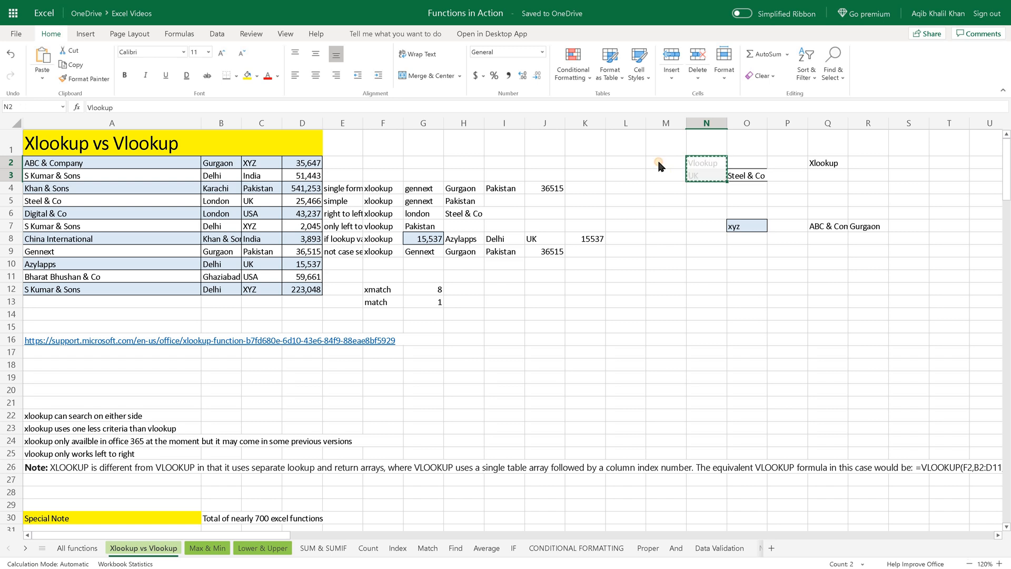
{"action": "left_click", "coordinate": [658, 164]}
{"action": "key", "text": "ctrl+v"}
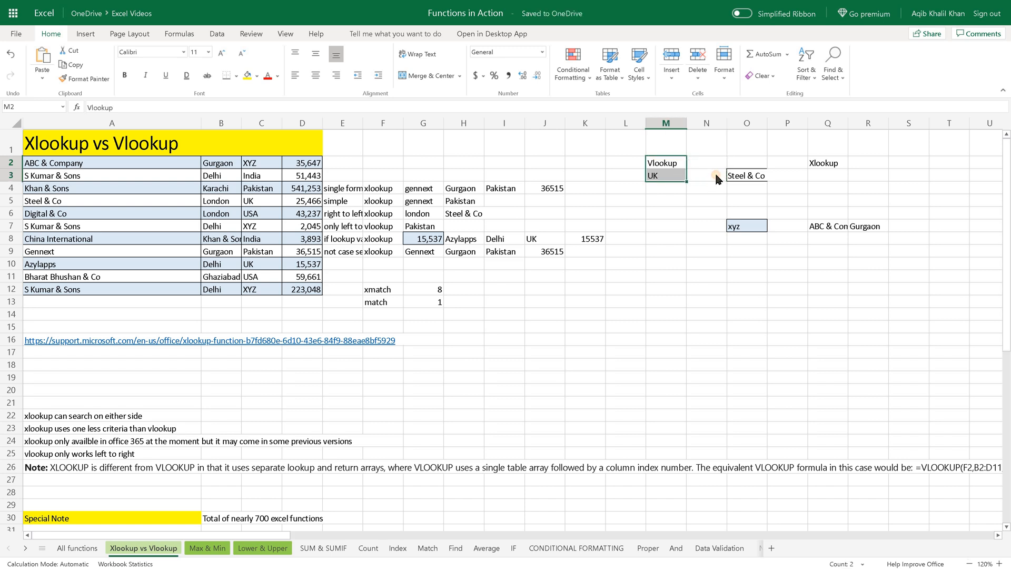
{"action": "left_click", "coordinate": [712, 174]}
{"action": "left_click_drag", "start_coordinate": [720, 141], "coordinate": [707, 314]}
{"action": "left_click", "coordinate": [739, 302]}
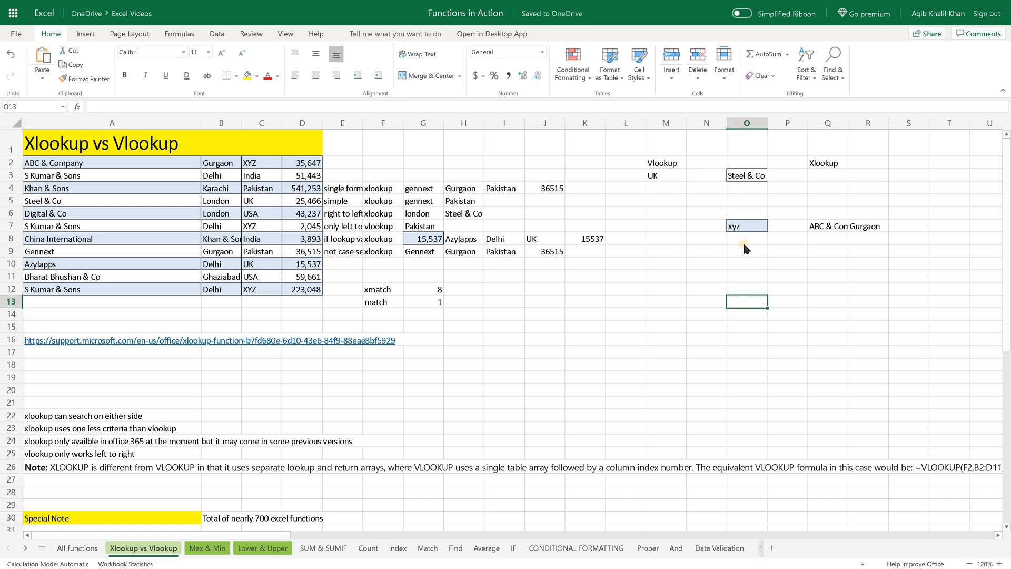
{"action": "left_click", "coordinate": [825, 176]}
{"action": "type", "text": "=XLOOKUP("}
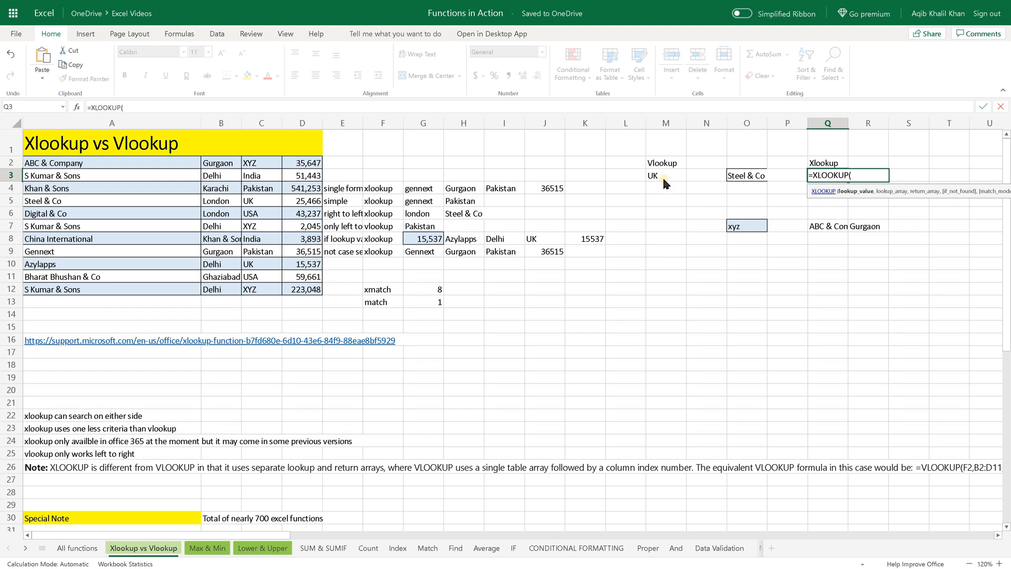
{"action": "left_click", "coordinate": [62, 203]}
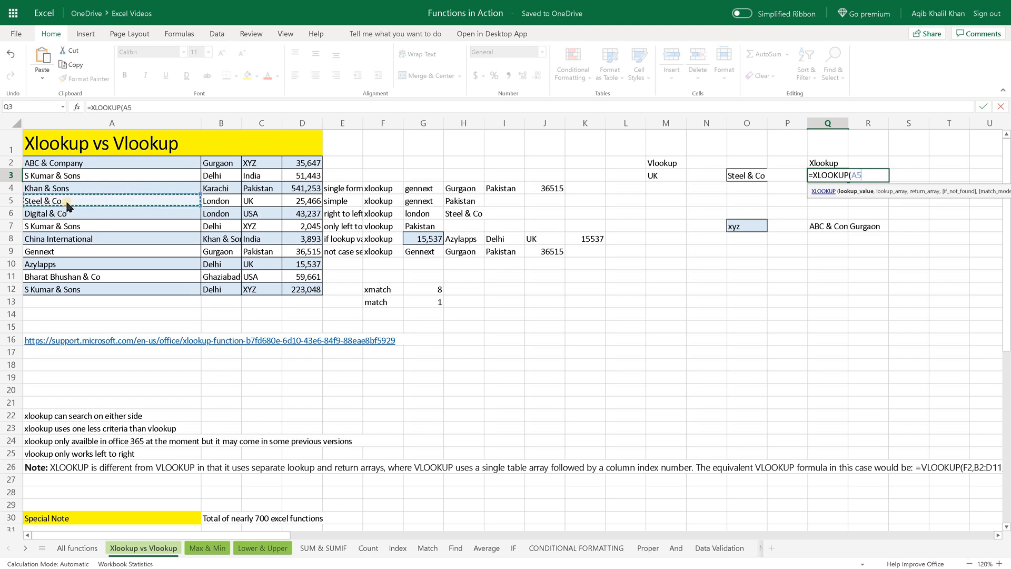
{"action": "left_click", "coordinate": [743, 179]}
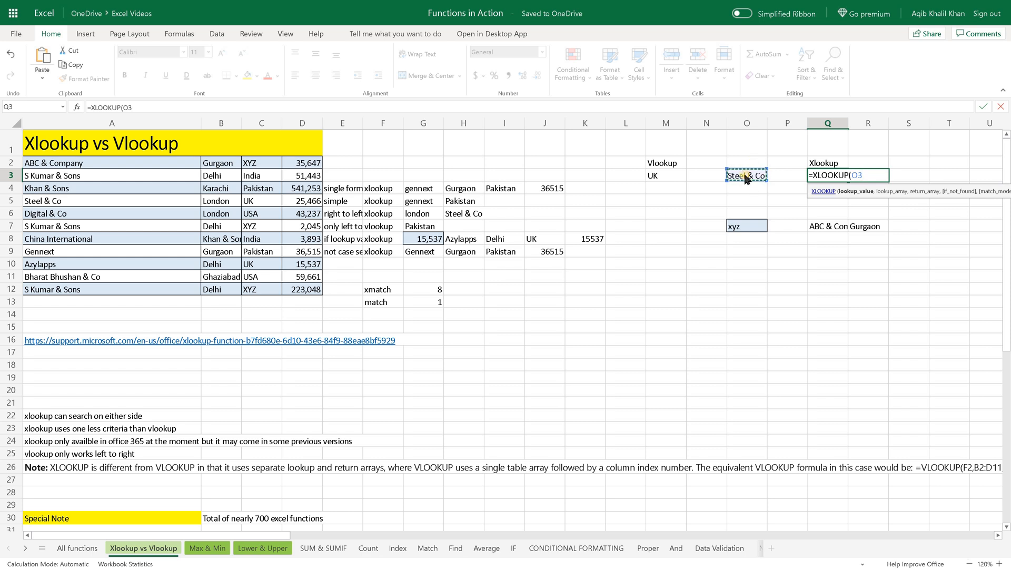
{"action": "key", "text": "Escape"}
Clear the Steel & Co entry from cell O3
{"action": "left_click", "coordinate": [747, 177]}
{"action": "key", "text": "Delete"}
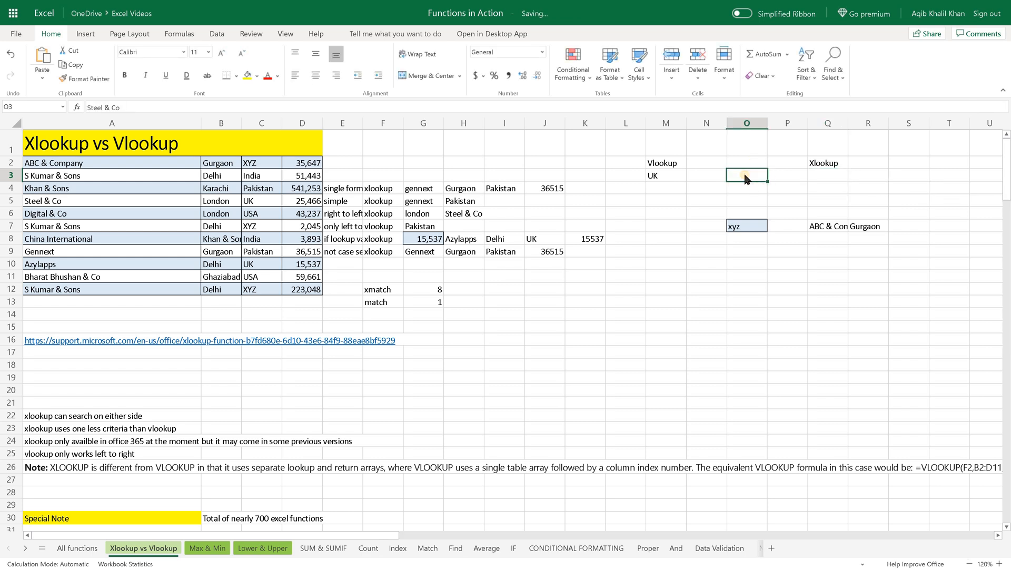
Copy the Steel & Co name from A5 into the empty lookup cell O3
{"action": "left_click", "coordinate": [75, 202]}
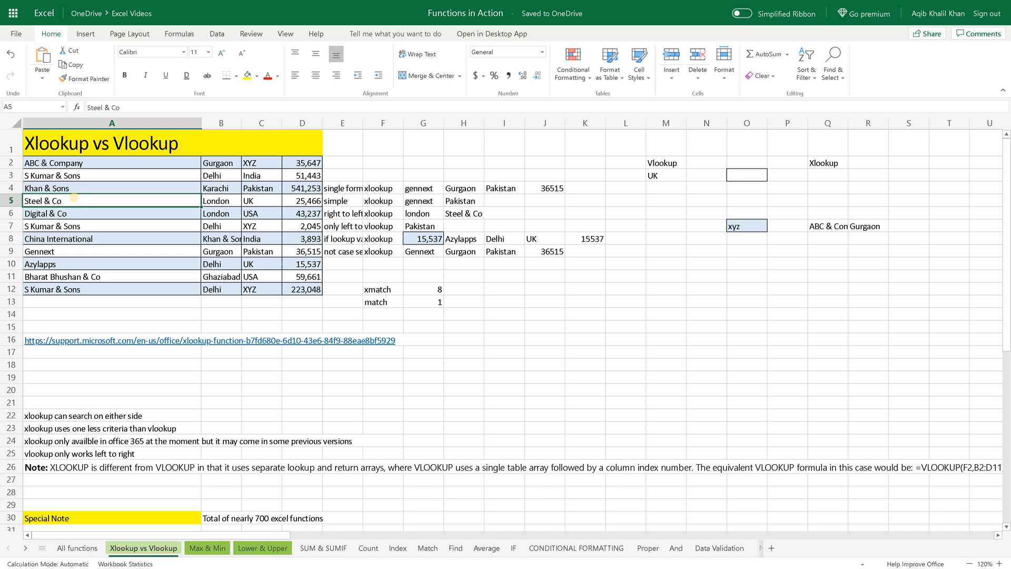
{"action": "key", "text": "ctrl+c"}
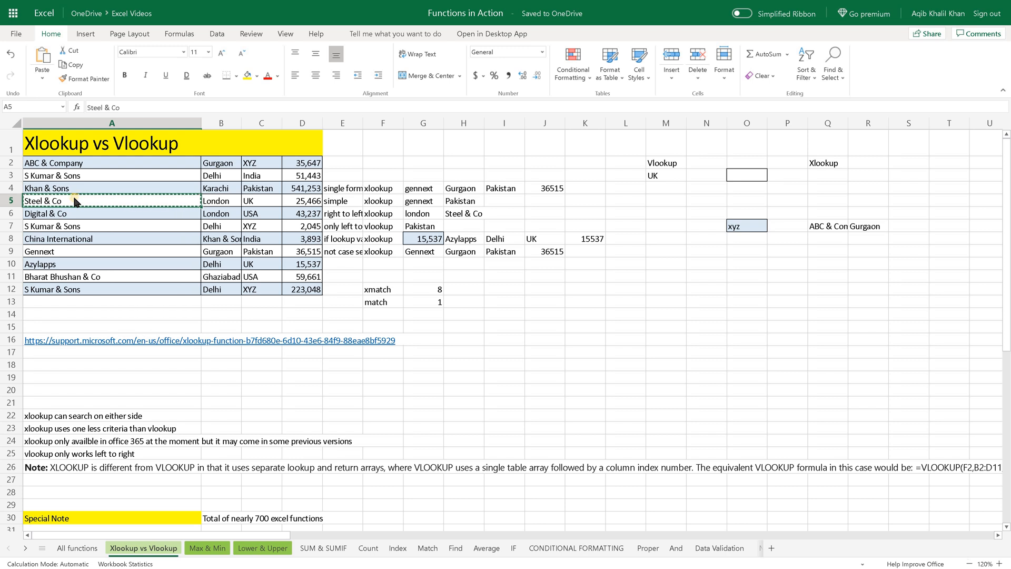
{"action": "left_click", "coordinate": [634, 174]}
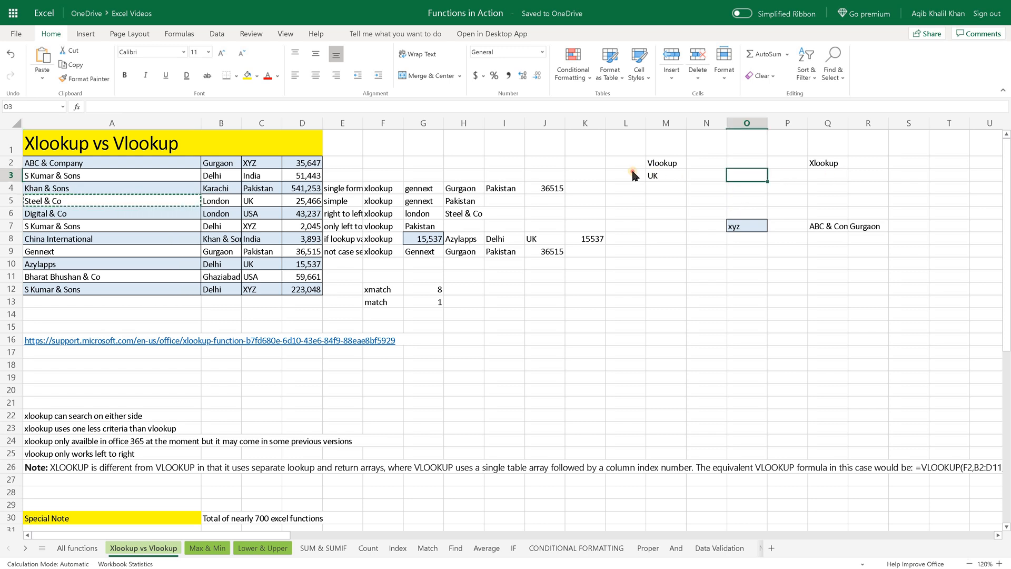
{"action": "left_click", "coordinate": [765, 278]}
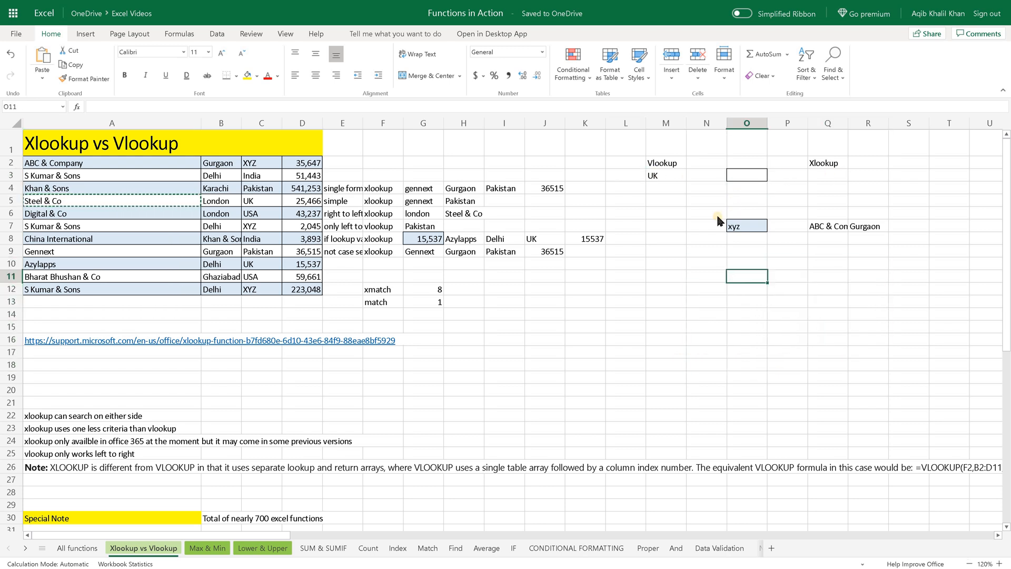
{"action": "left_click", "coordinate": [739, 177]}
{"action": "key", "text": "ctrl+v"}
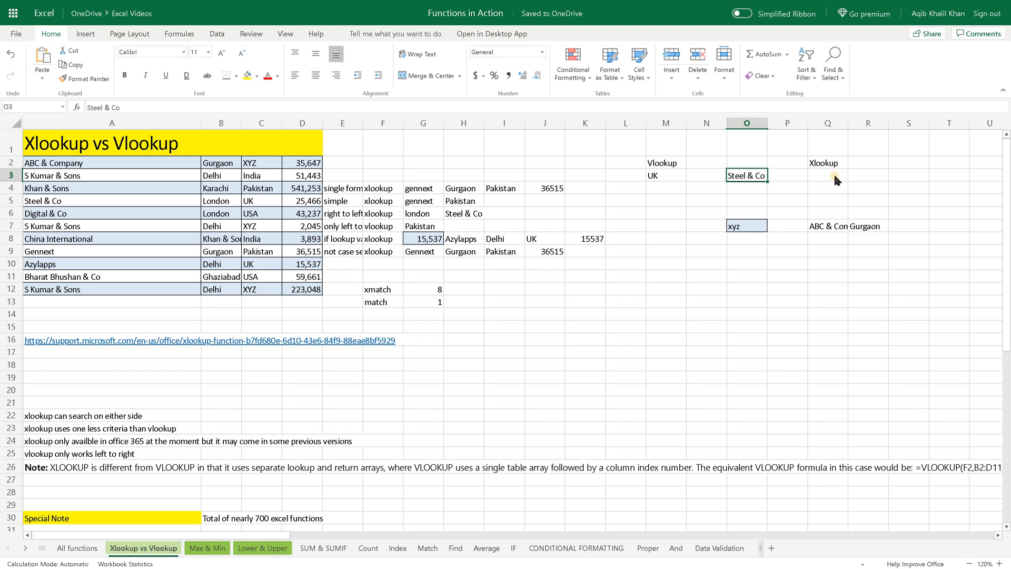
Start an XLOOKUP formula in Q3 with O3 as the lookup value and A2:A12 as the lookup array
{"action": "key", "text": "Right"}
{"action": "key", "text": "Right"}
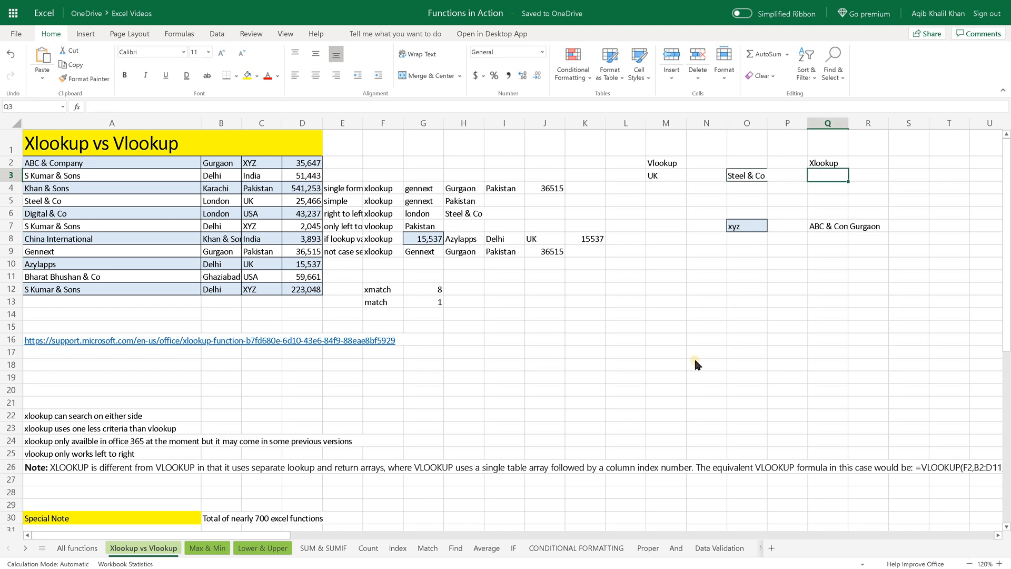
{"action": "type", "text": "=xl"}
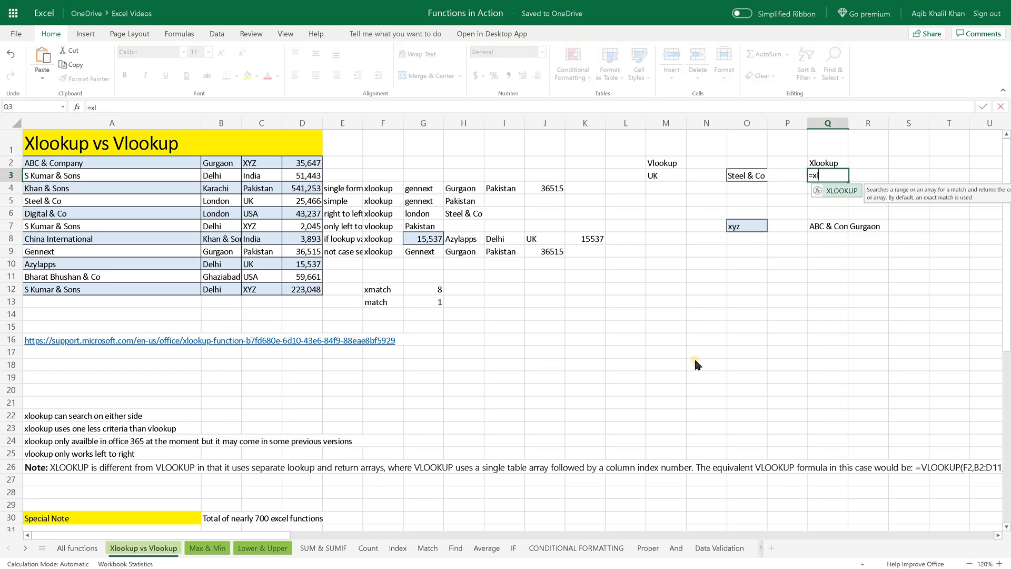
{"action": "key", "text": "Tab"}
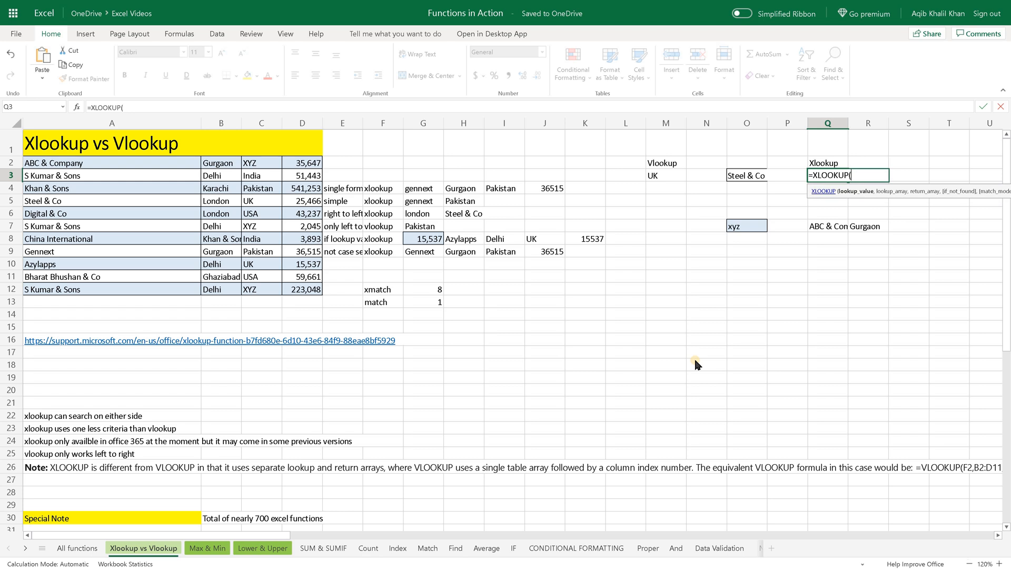
{"action": "left_click", "coordinate": [744, 175]}
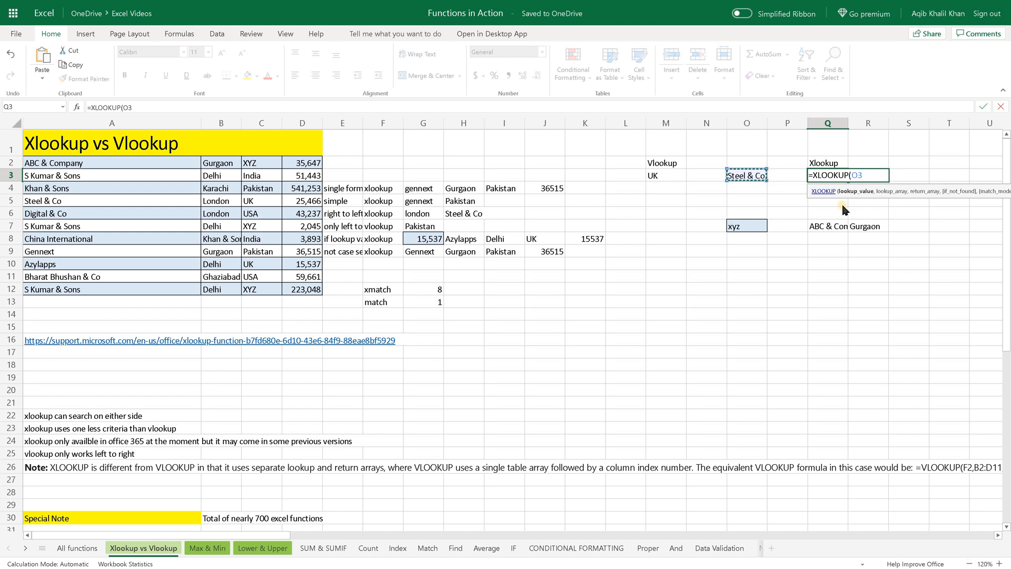
{"action": "type", "text": ","}
{"action": "left_click_drag", "start_coordinate": [106, 166], "coordinate": [74, 292]}
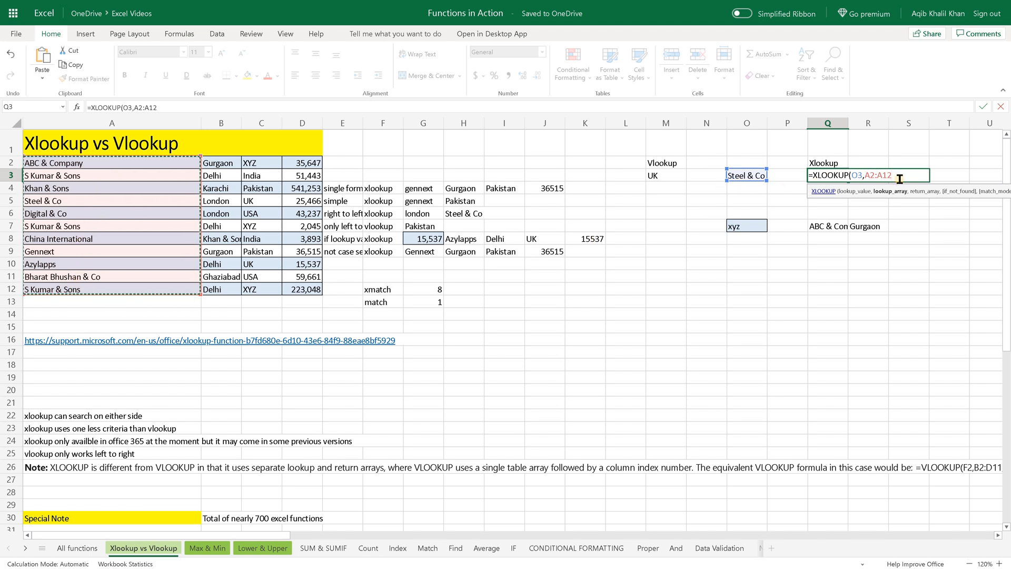
Complete the XLOOKUP formula in Q3 with B2:B12 as the return array and enter it
{"action": "type", "text": ","}
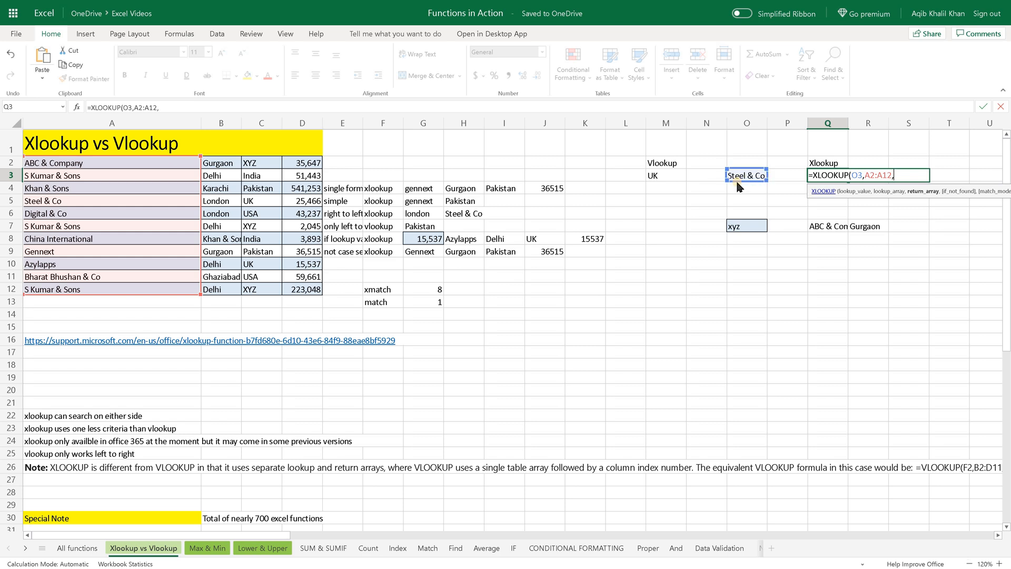
{"action": "left_click", "coordinate": [658, 179]}
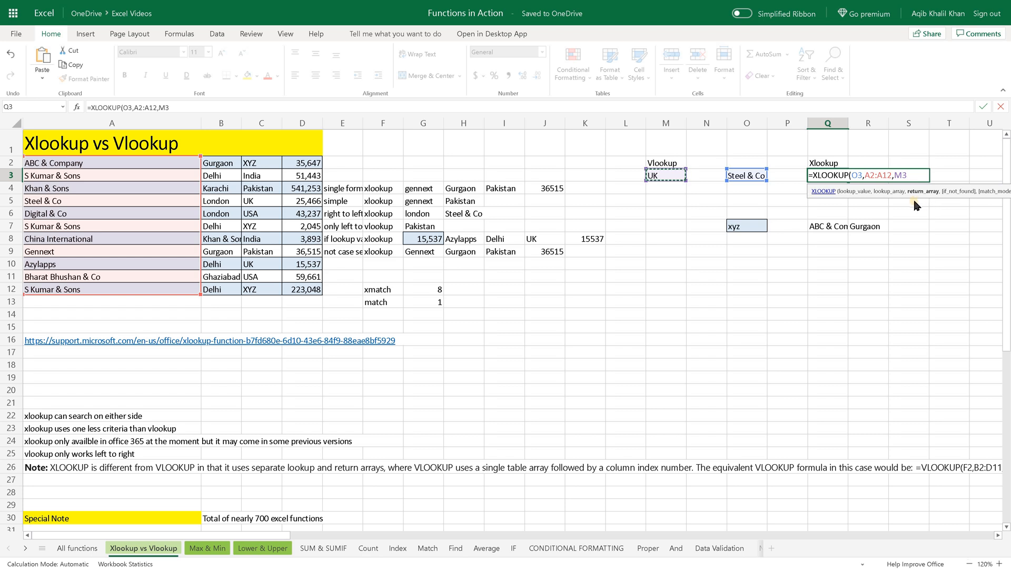
{"action": "left_click", "coordinate": [262, 164]}
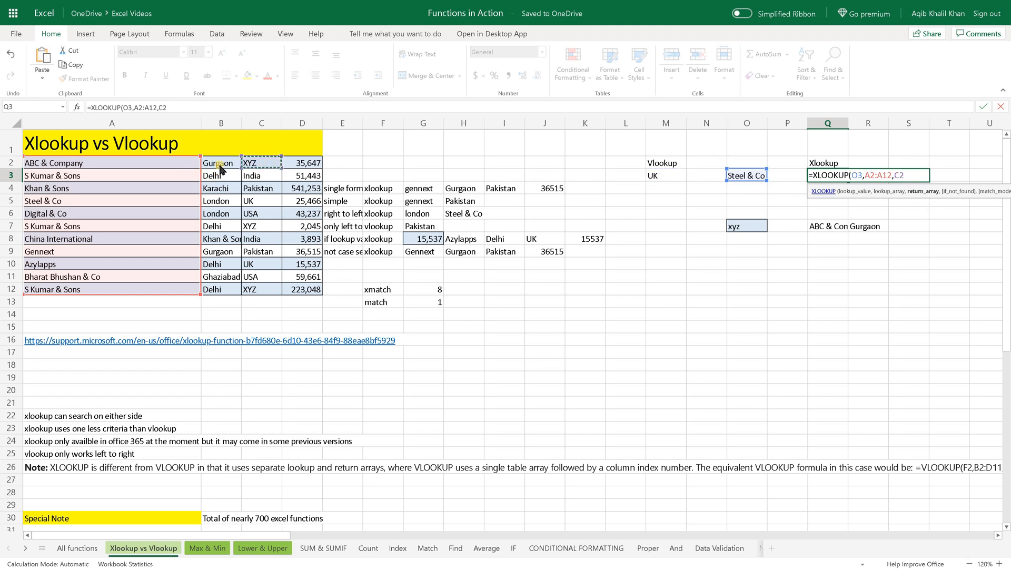
{"action": "left_click_drag", "start_coordinate": [229, 167], "coordinate": [221, 190]}
{"action": "left_click_drag", "start_coordinate": [216, 243], "coordinate": [213, 291]}
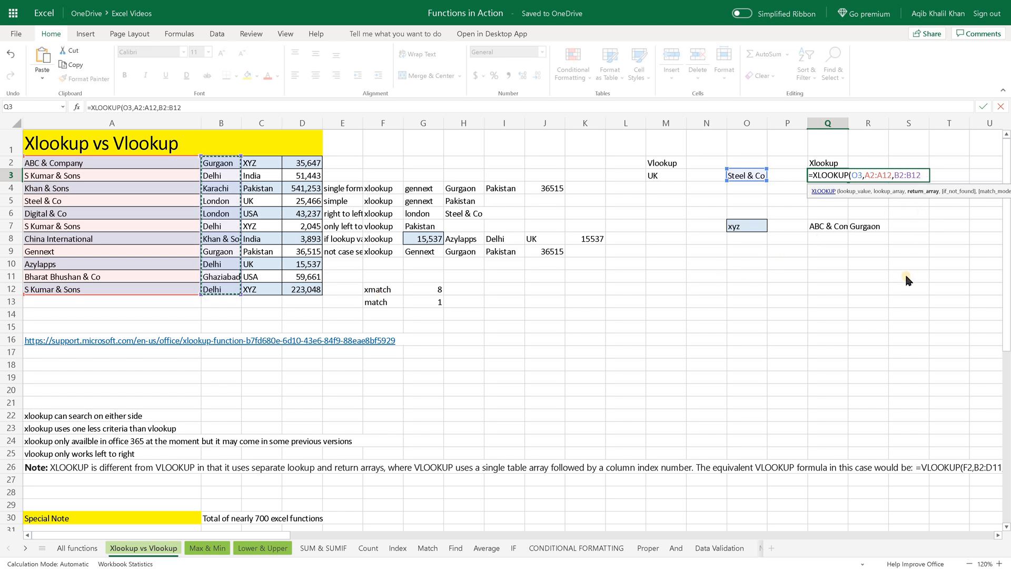
{"action": "type", "text": ")"}
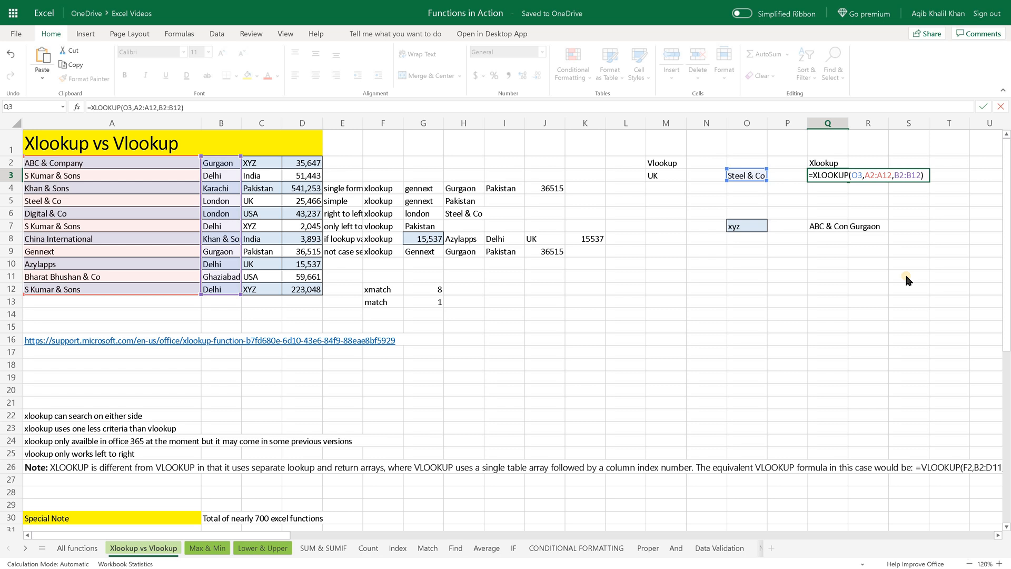
{"action": "key", "text": "Return"}
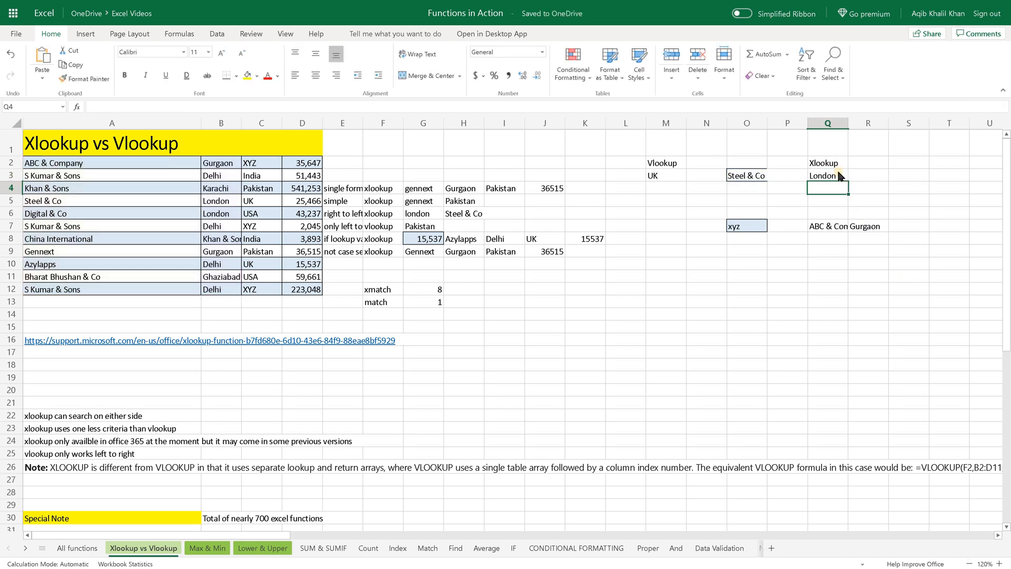
Check the XLOOKUP result in Q3 and the VLOOKUP result in M3 against the city and country in the Steel & Co row
{"action": "left_click", "coordinate": [830, 180]}
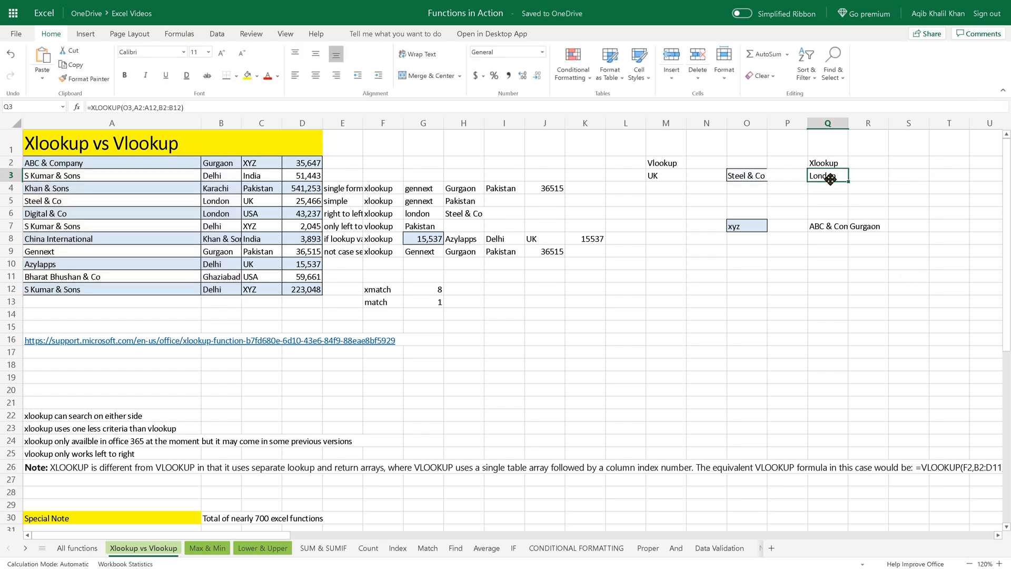
{"action": "left_click", "coordinate": [223, 200]}
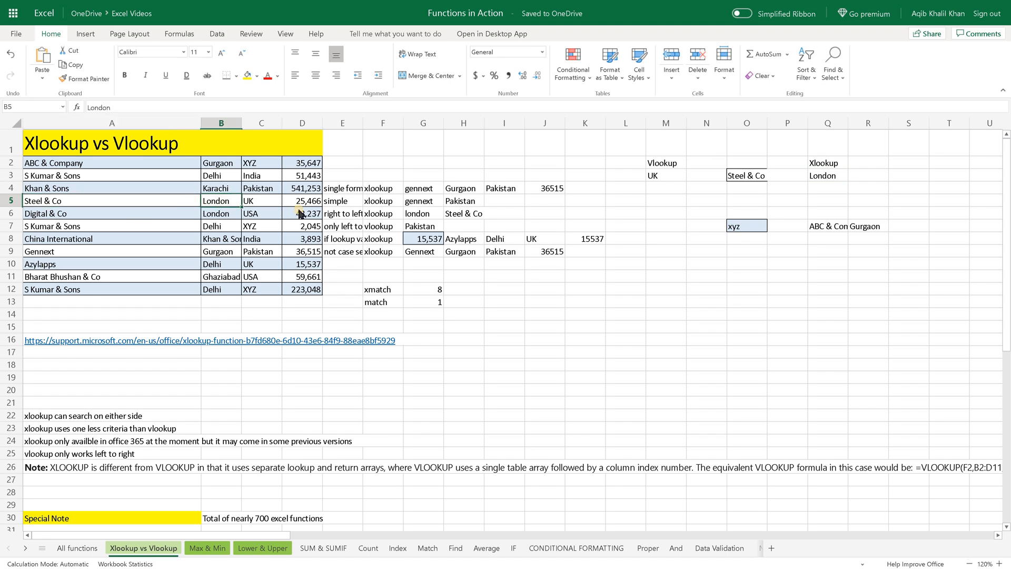
{"action": "left_click", "coordinate": [652, 181]}
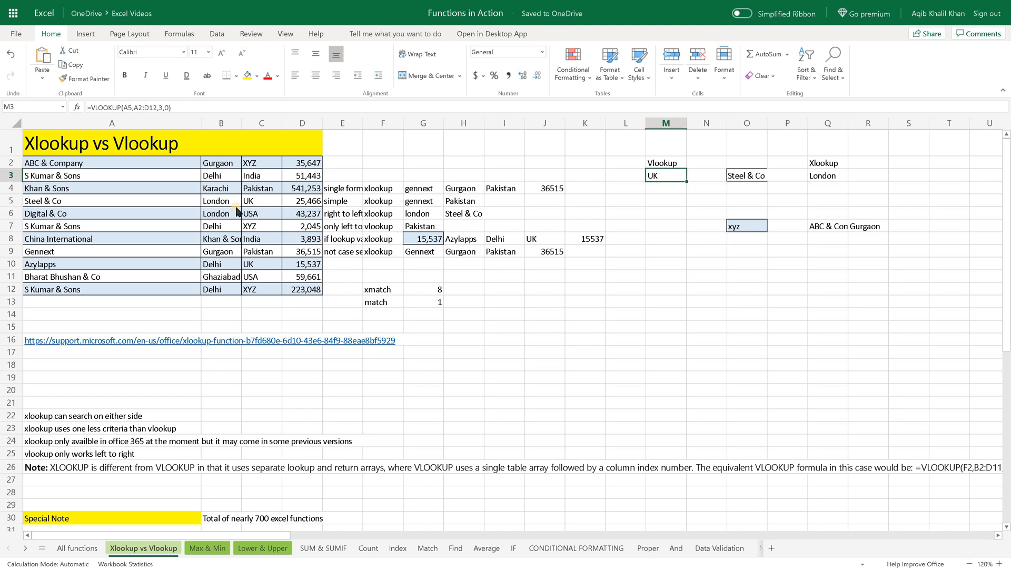
{"action": "left_click", "coordinate": [262, 204]}
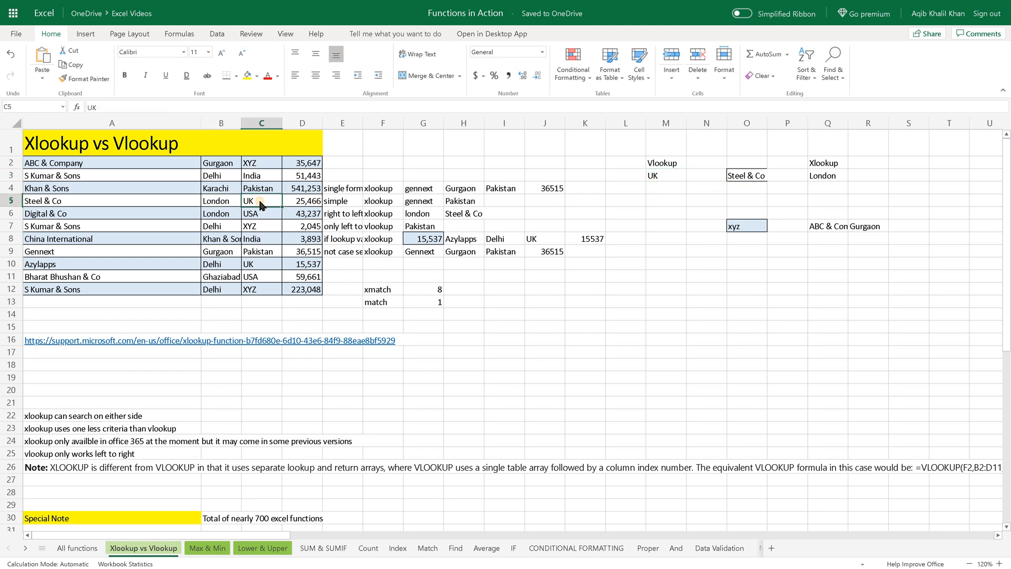
{"action": "left_click", "coordinate": [664, 174]}
{"action": "left_click", "coordinate": [758, 176]}
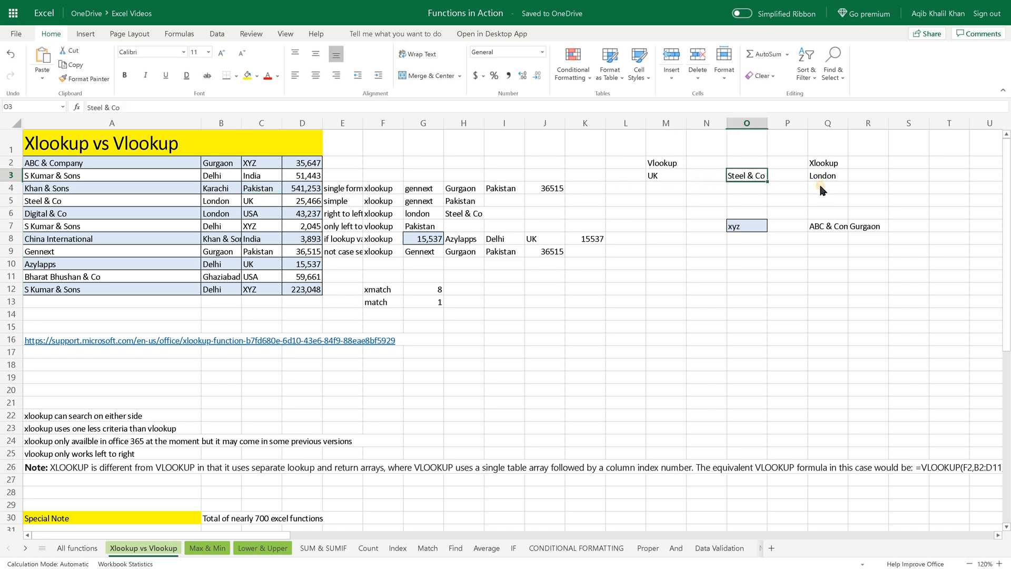
{"action": "left_click", "coordinate": [820, 181]}
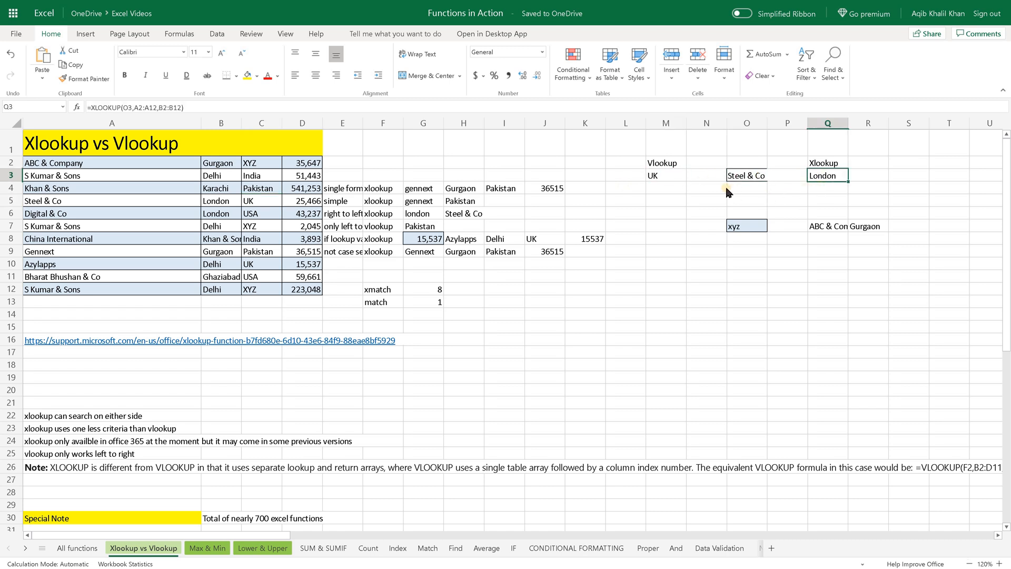
{"action": "left_click", "coordinate": [668, 185]}
{"action": "left_click", "coordinate": [785, 188]}
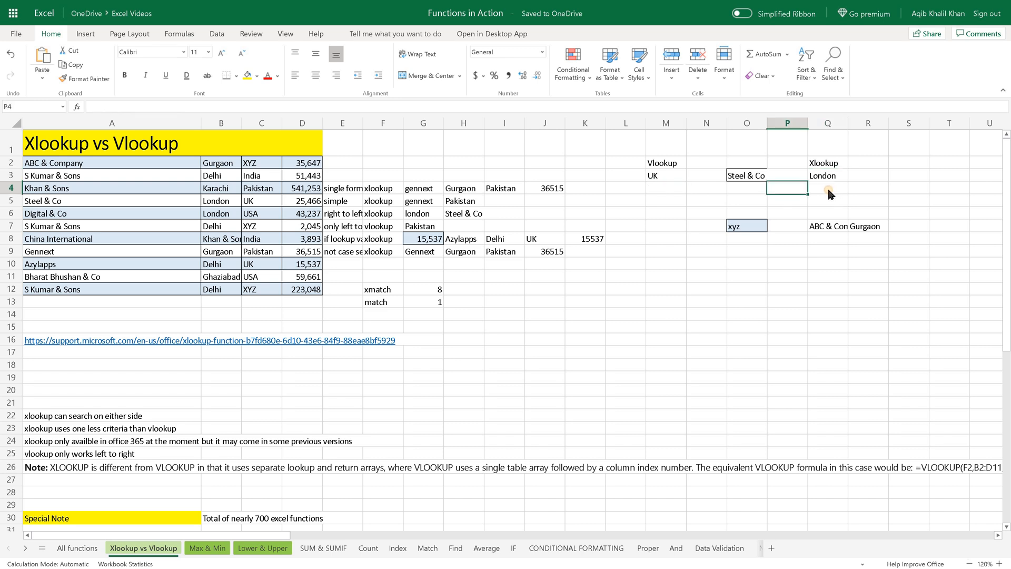
{"action": "left_click", "coordinate": [828, 192]}
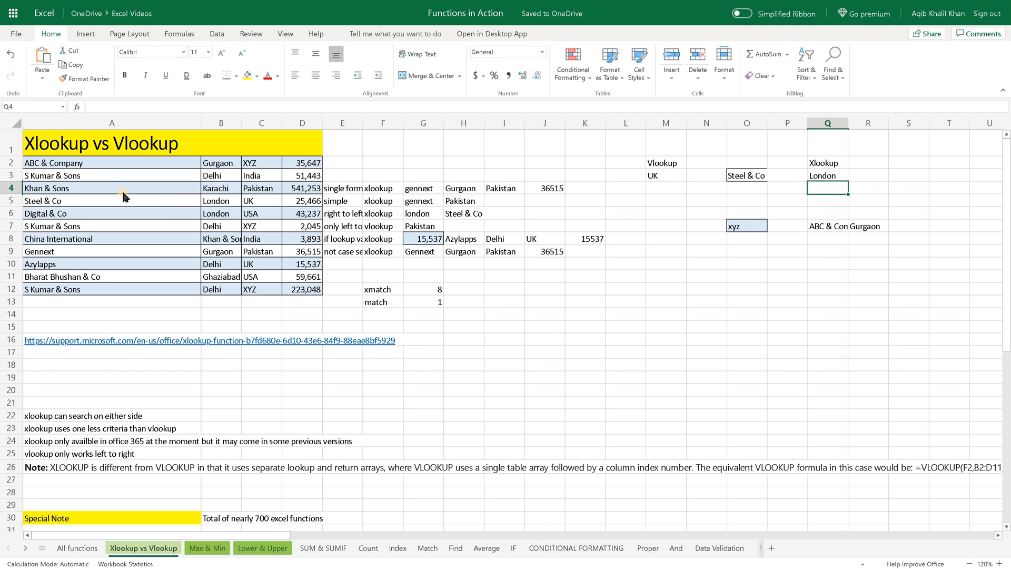
Examine the company names in A2:A12 and the amounts in D2:D12 as possible lookup columns
{"action": "left_click_drag", "start_coordinate": [104, 168], "coordinate": [92, 289]}
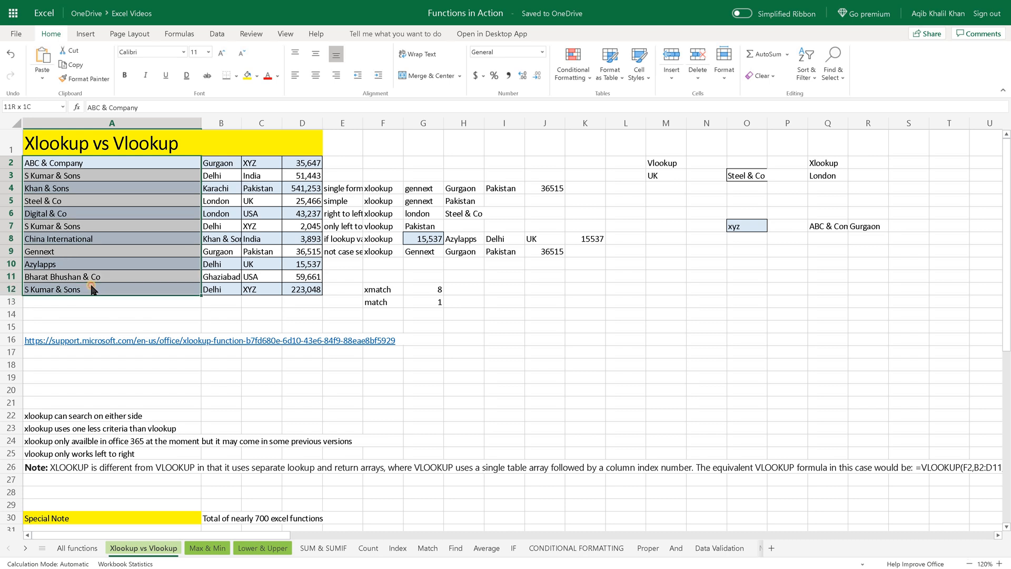
{"action": "left_click", "coordinate": [101, 168]}
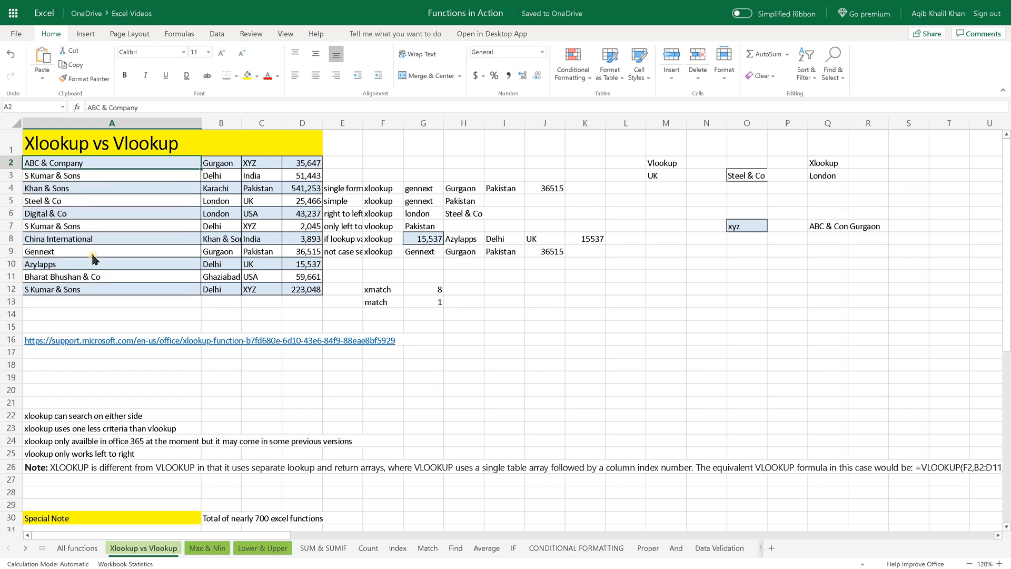
{"action": "left_click_drag", "start_coordinate": [92, 255], "coordinate": [88, 289]}
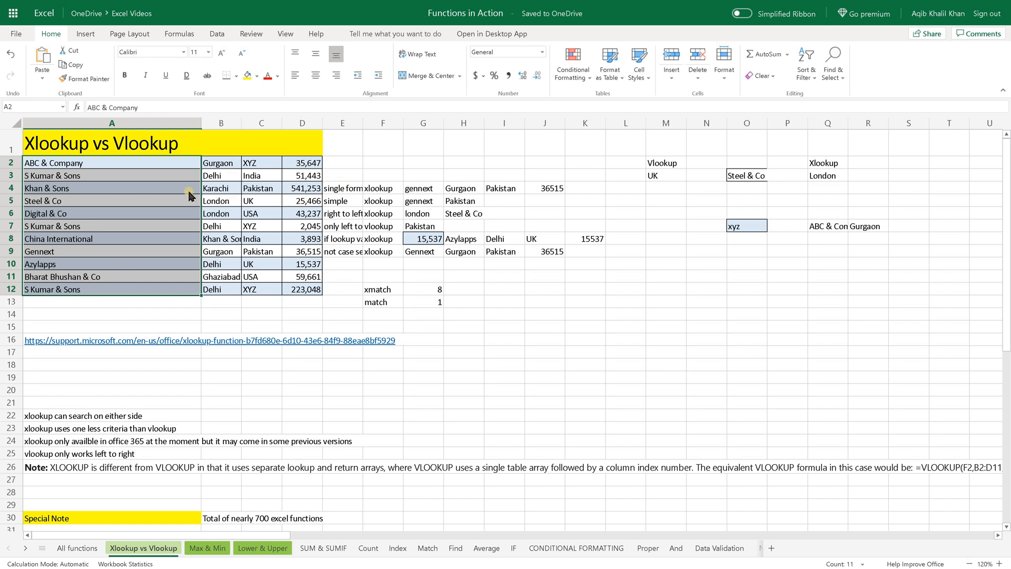
{"action": "left_click_drag", "start_coordinate": [105, 165], "coordinate": [90, 289]}
{"action": "left_click", "coordinate": [193, 304]}
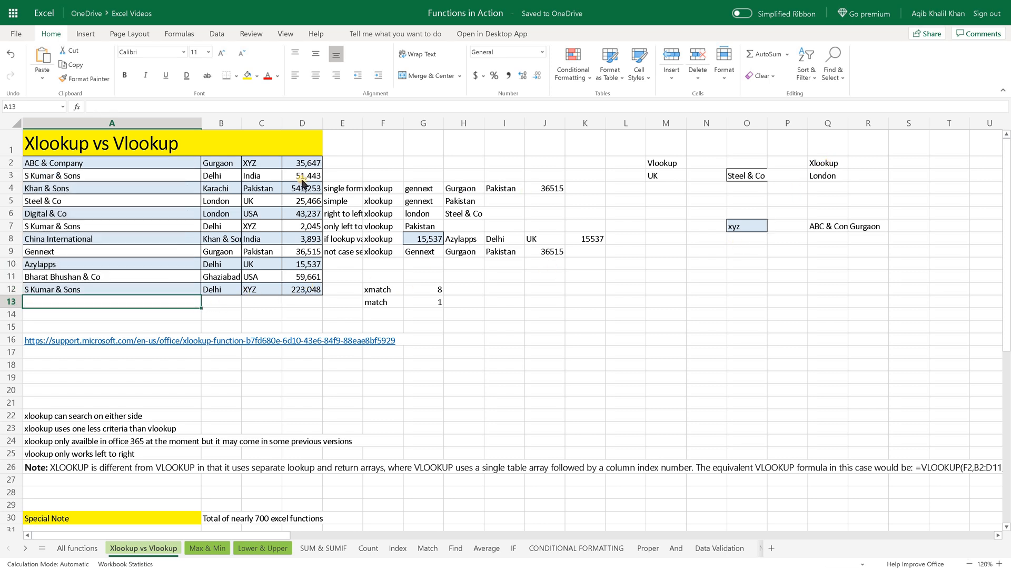
{"action": "left_click_drag", "start_coordinate": [297, 164], "coordinate": [299, 294]}
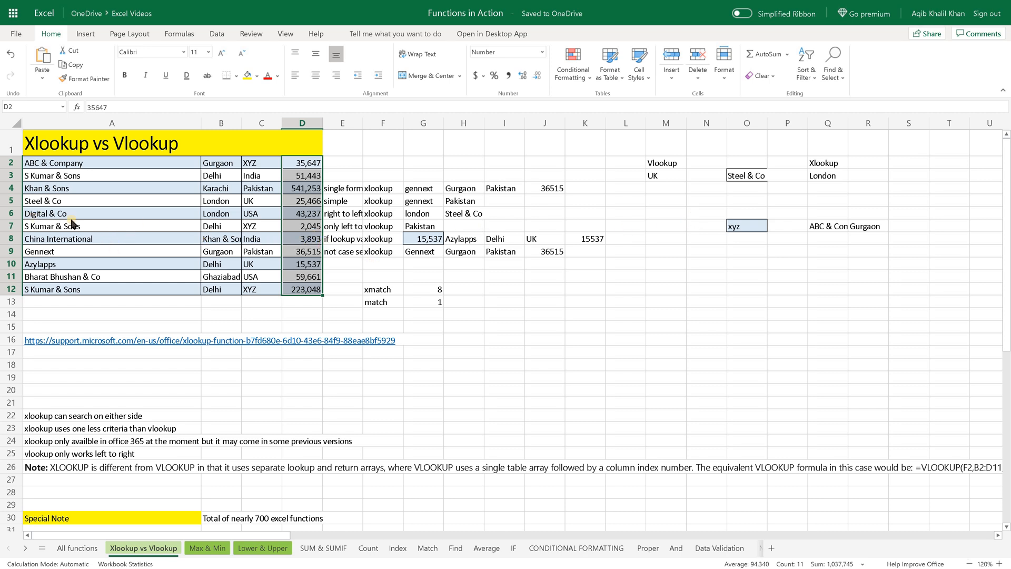
{"action": "left_click", "coordinate": [183, 304]}
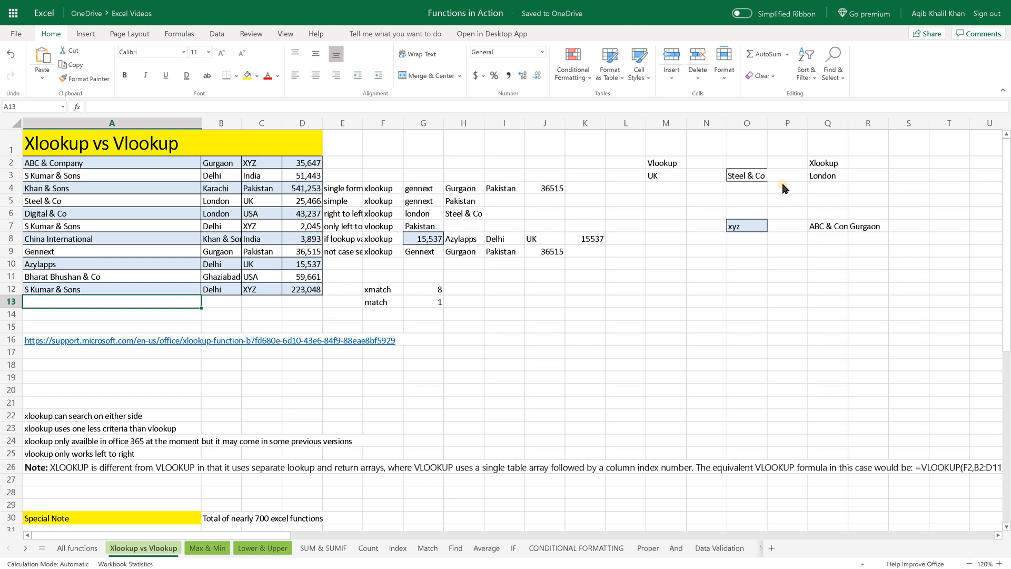
Compare the formulas in Q3 and M3 with the Steel & Co row and the country column C2:C12
{"action": "left_click", "coordinate": [815, 177]}
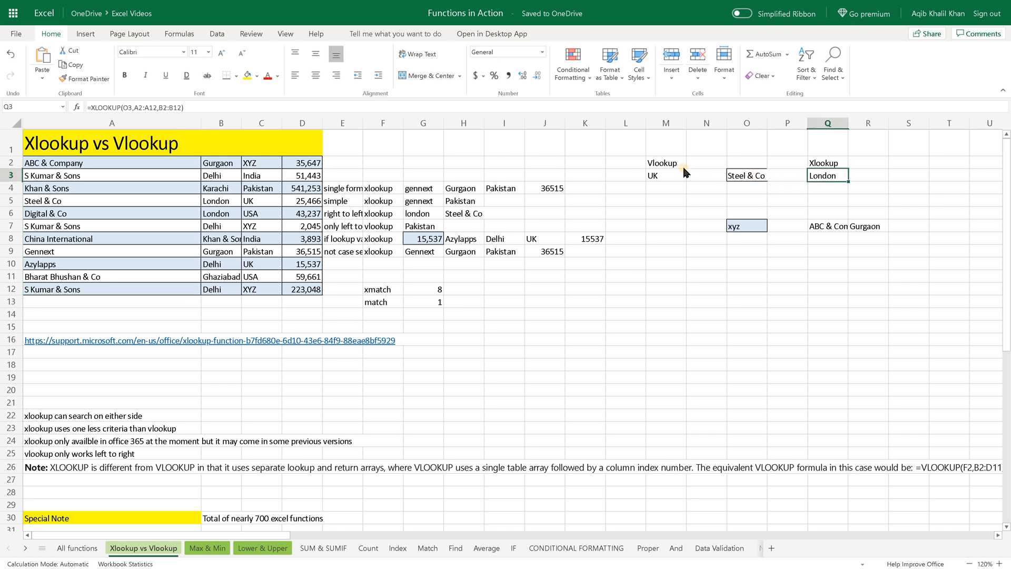
{"action": "left_click", "coordinate": [665, 180]}
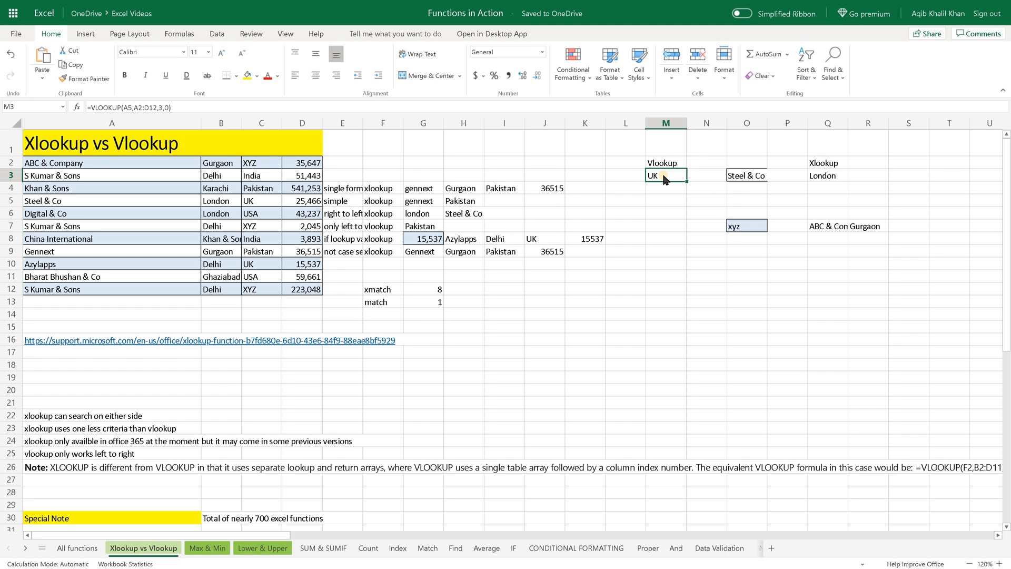
{"action": "left_click", "coordinate": [55, 204]}
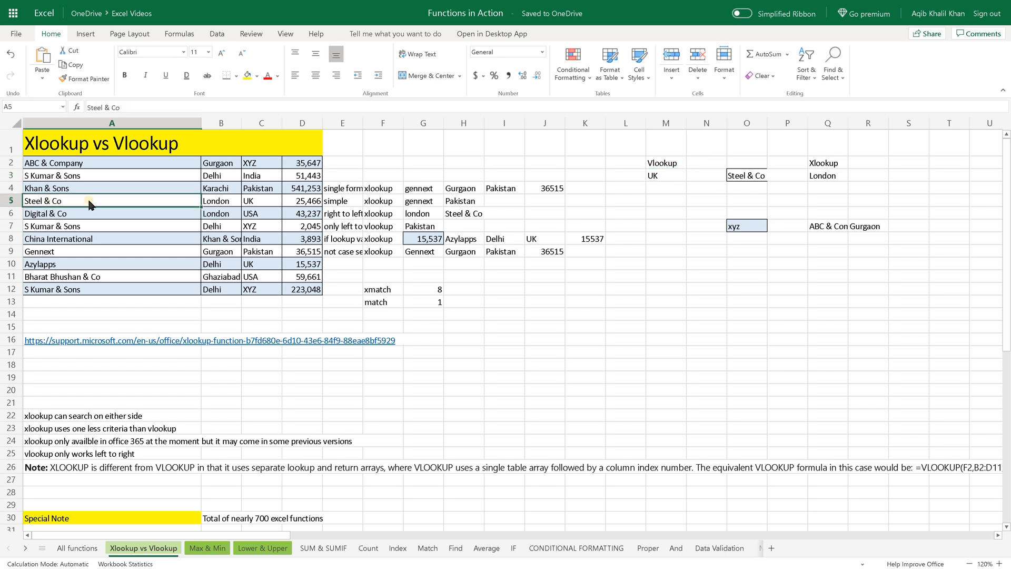
{"action": "left_click", "coordinate": [250, 205]}
{"action": "left_click_drag", "start_coordinate": [260, 164], "coordinate": [261, 286]}
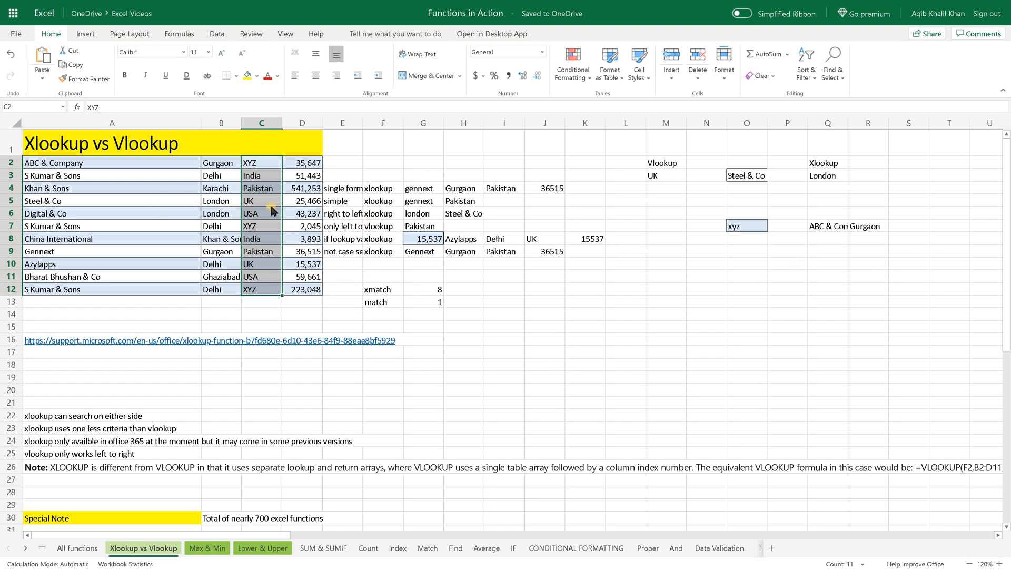
{"action": "left_click", "coordinate": [832, 179]}
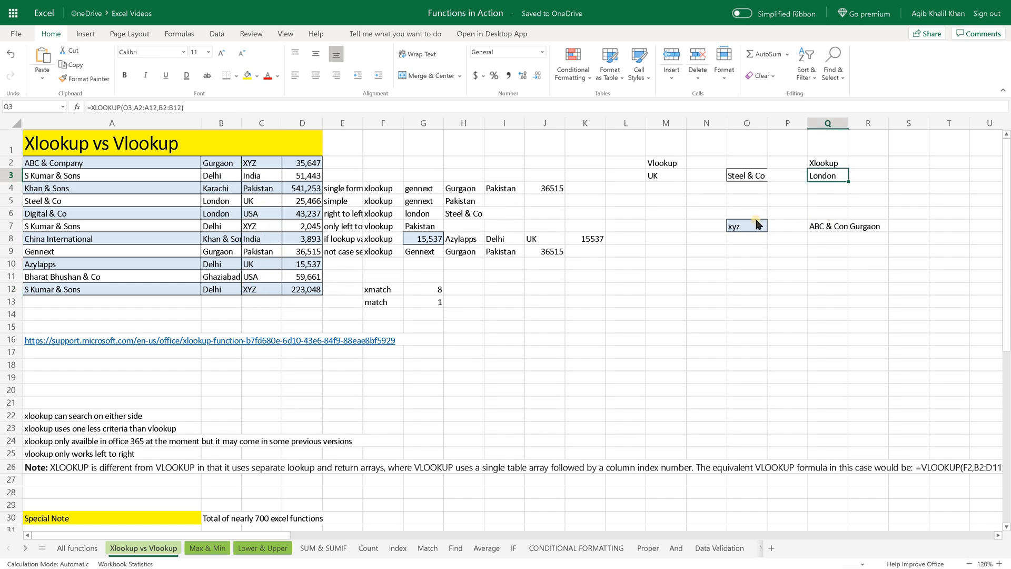
Extend the return array of the XLOOKUP formula in Q3 to B2:D12 and enter it
{"action": "double_click", "coordinate": [826, 175]}
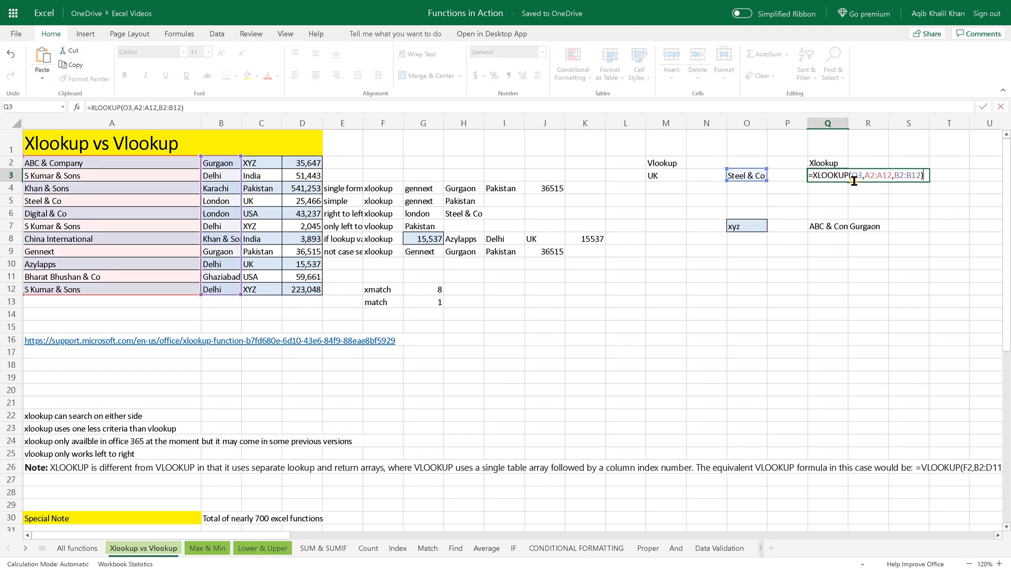
{"action": "left_click", "coordinate": [901, 175]}
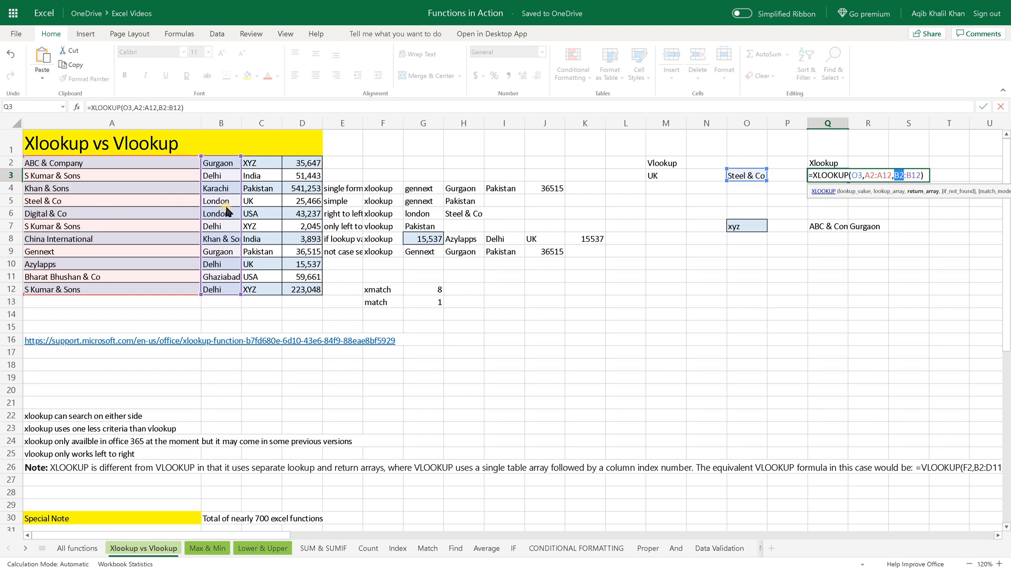
{"action": "left_click_drag", "start_coordinate": [244, 296], "coordinate": [312, 293]}
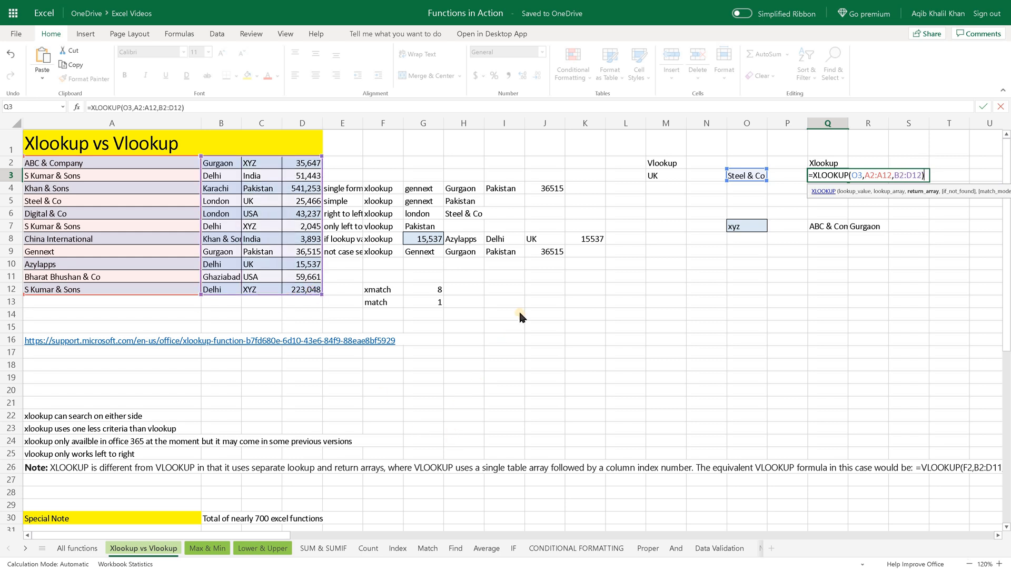
{"action": "key", "text": "Return"}
{"action": "key", "text": "Up"}
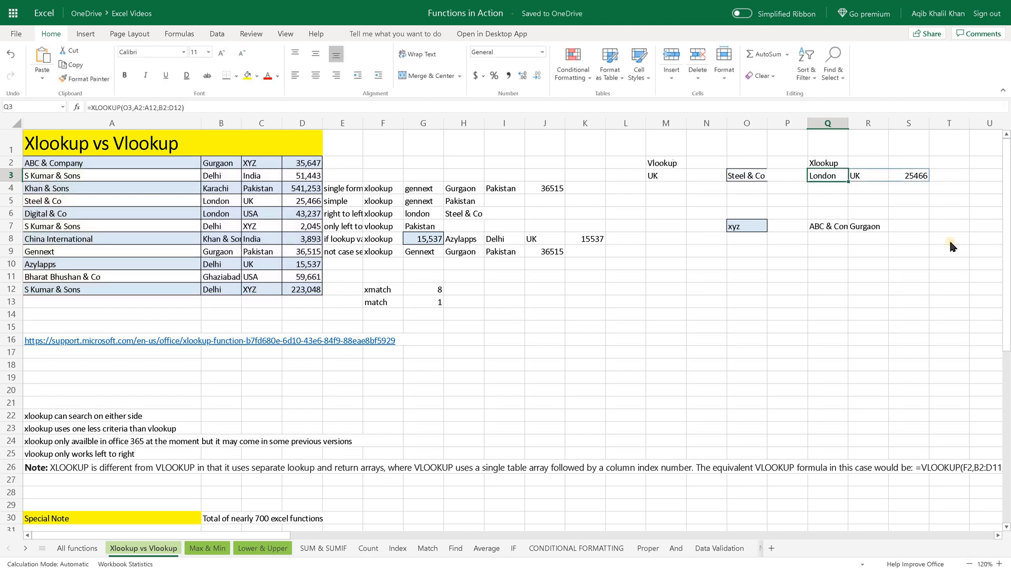
Examine the XLOOKUP results across Q3:S3 and compare them with the single-column VLOOKUP in M3
{"action": "left_click", "coordinate": [819, 186]}
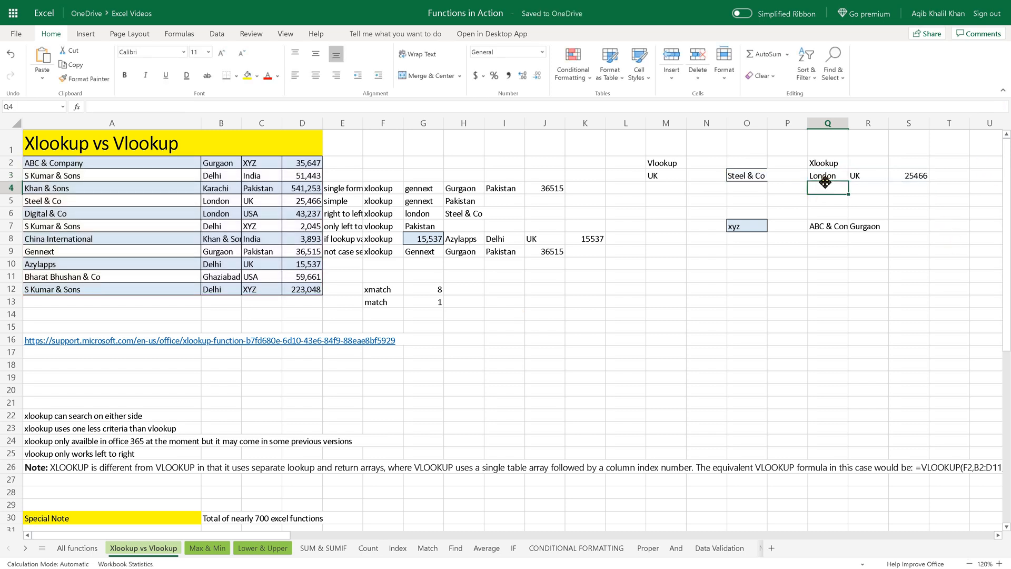
{"action": "left_click", "coordinate": [857, 184]}
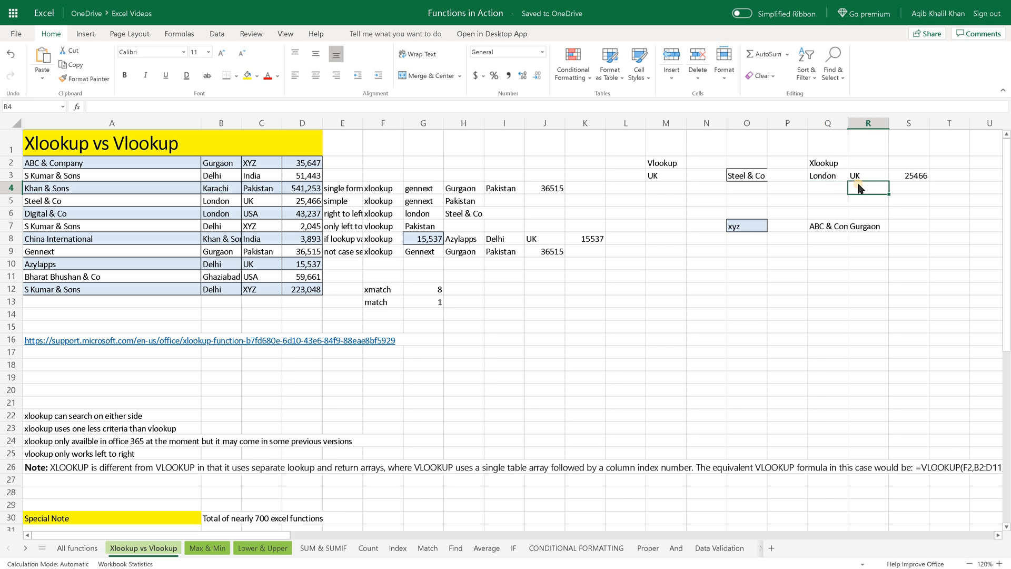
{"action": "left_click", "coordinate": [911, 190]}
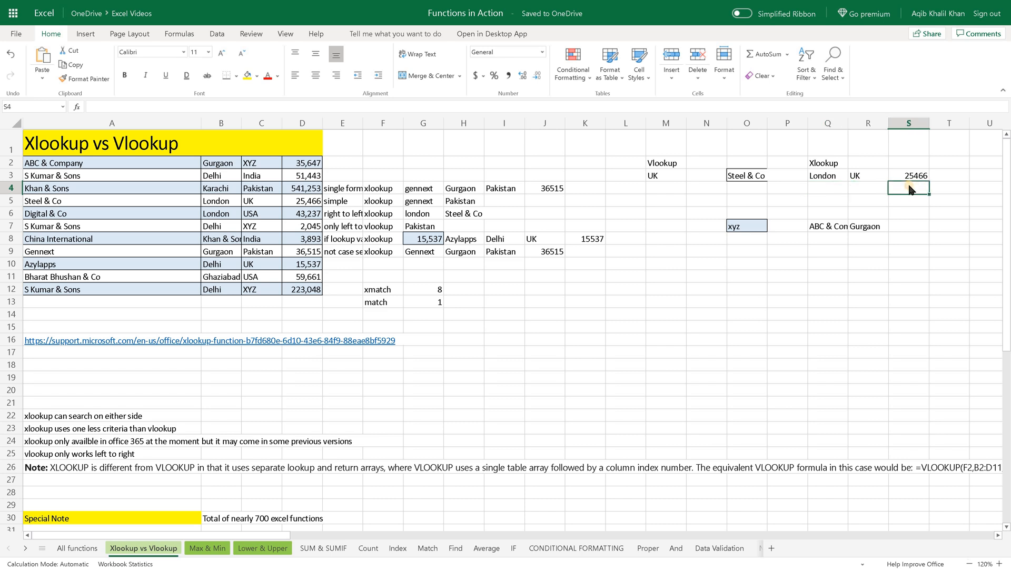
{"action": "left_click", "coordinate": [664, 179]}
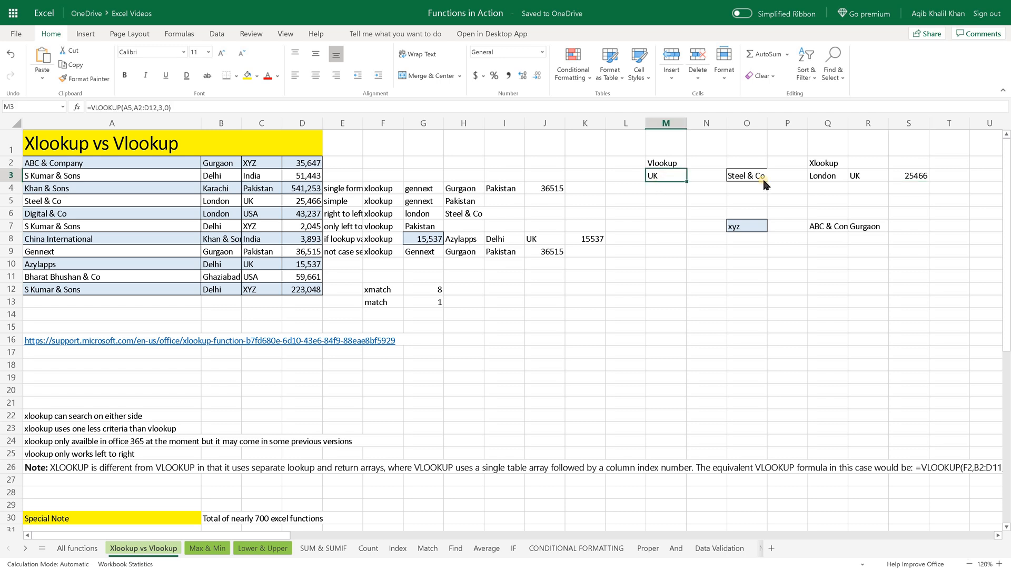
{"action": "left_click", "coordinate": [827, 177]}
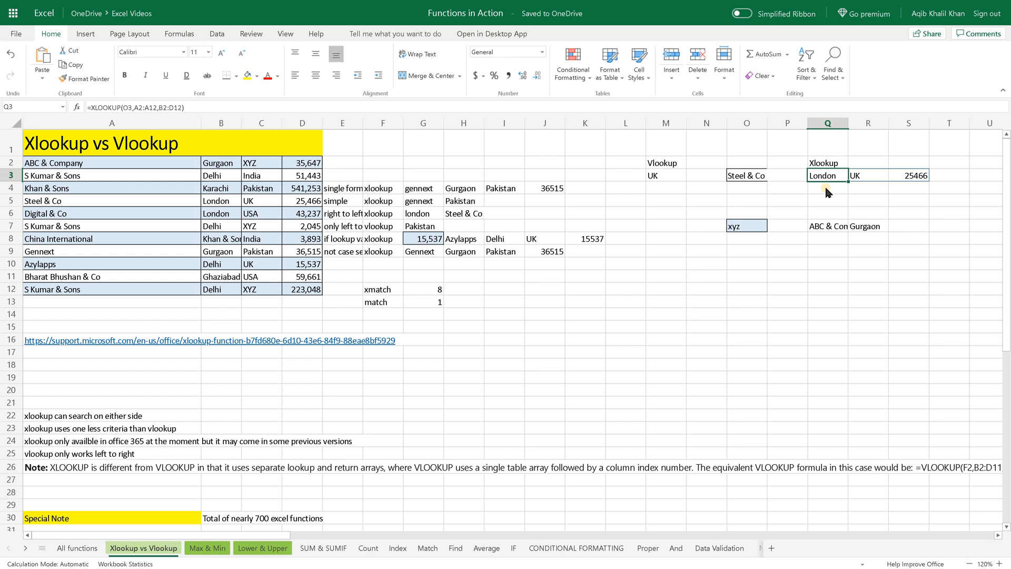
{"action": "key", "text": "Return"}
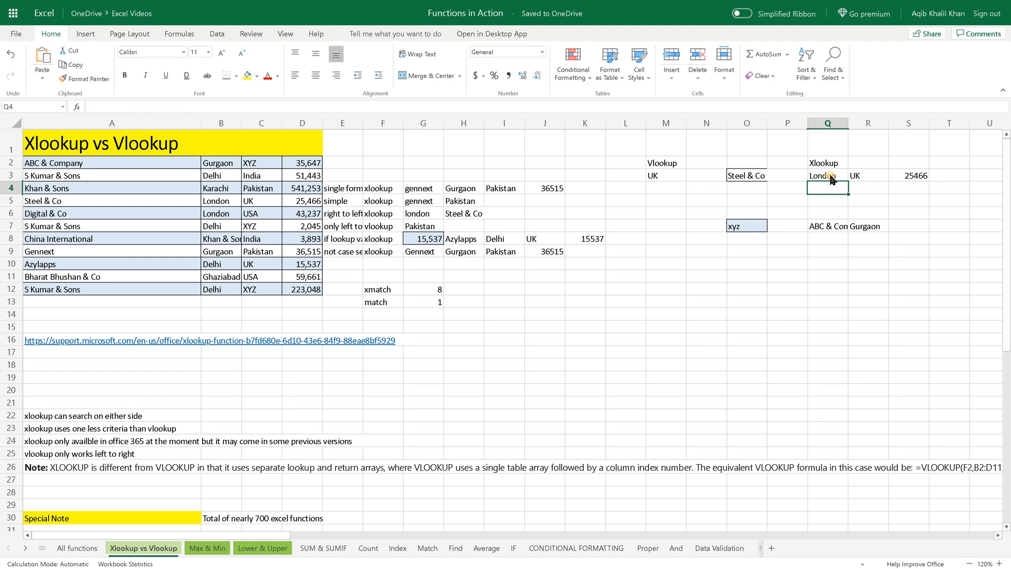
{"action": "left_click", "coordinate": [828, 178]}
{"action": "left_click", "coordinate": [822, 190]}
{"action": "left_click", "coordinate": [828, 179]}
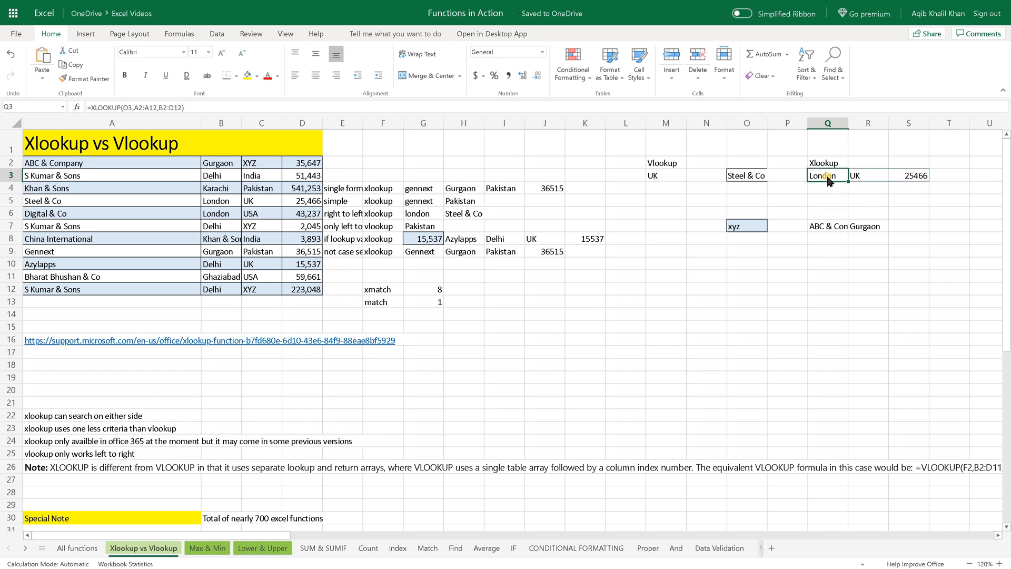
{"action": "left_click", "coordinate": [824, 190]}
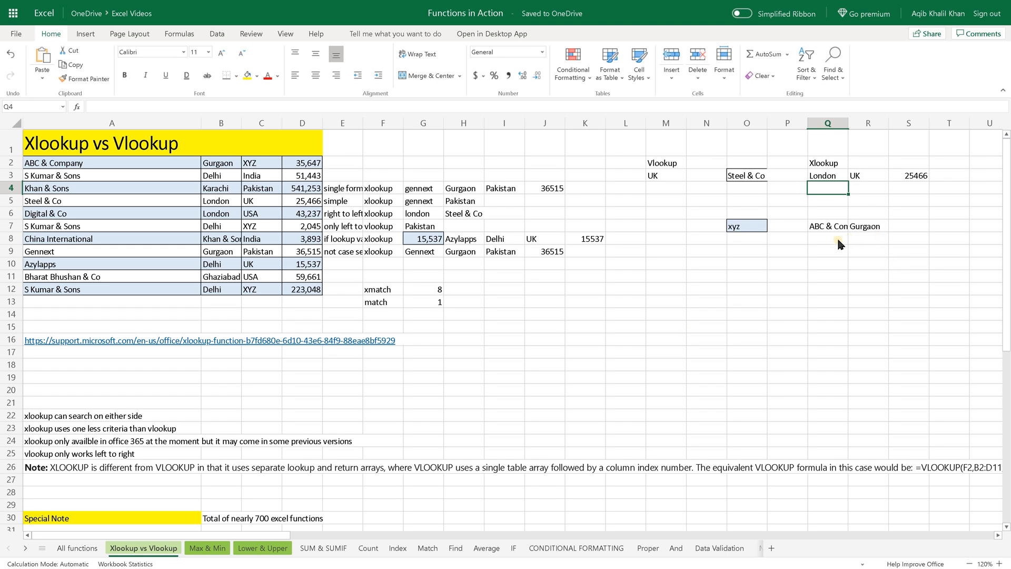
{"action": "left_click", "coordinate": [745, 269]}
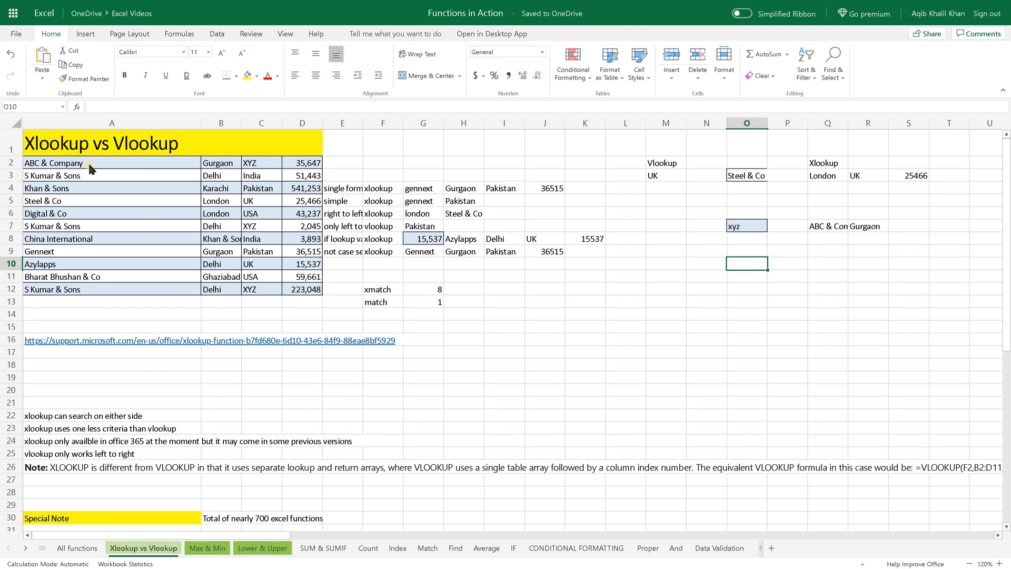
Review the company names in A2:A12 and the cities in column B, and compare the lookup formulas in M3 and Q3
{"action": "left_click_drag", "start_coordinate": [104, 165], "coordinate": [213, 292]}
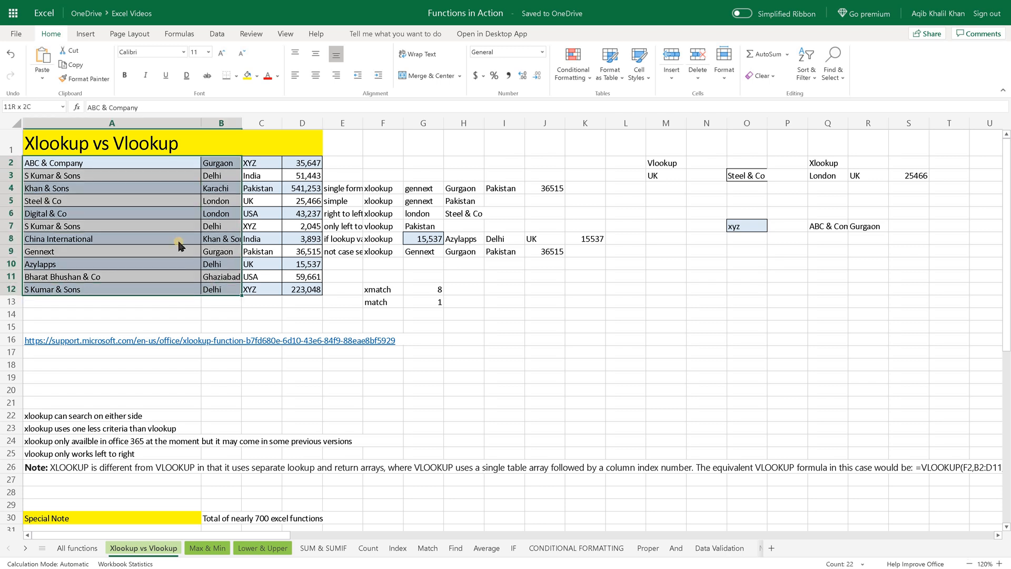
{"action": "left_click_drag", "start_coordinate": [139, 164], "coordinate": [149, 268]}
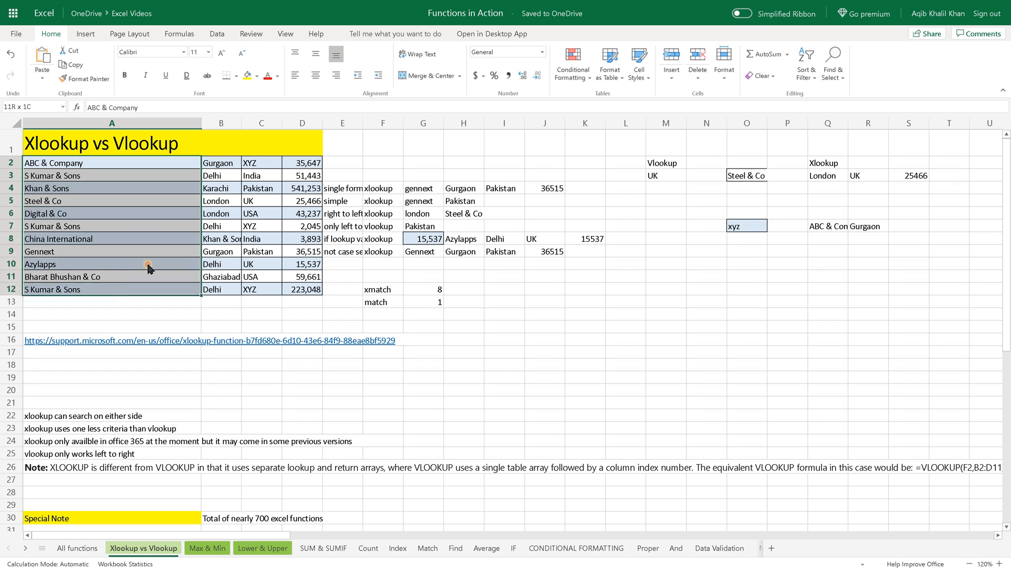
{"action": "left_click", "coordinate": [225, 164]}
{"action": "left_click_drag", "start_coordinate": [223, 278], "coordinate": [257, 298]}
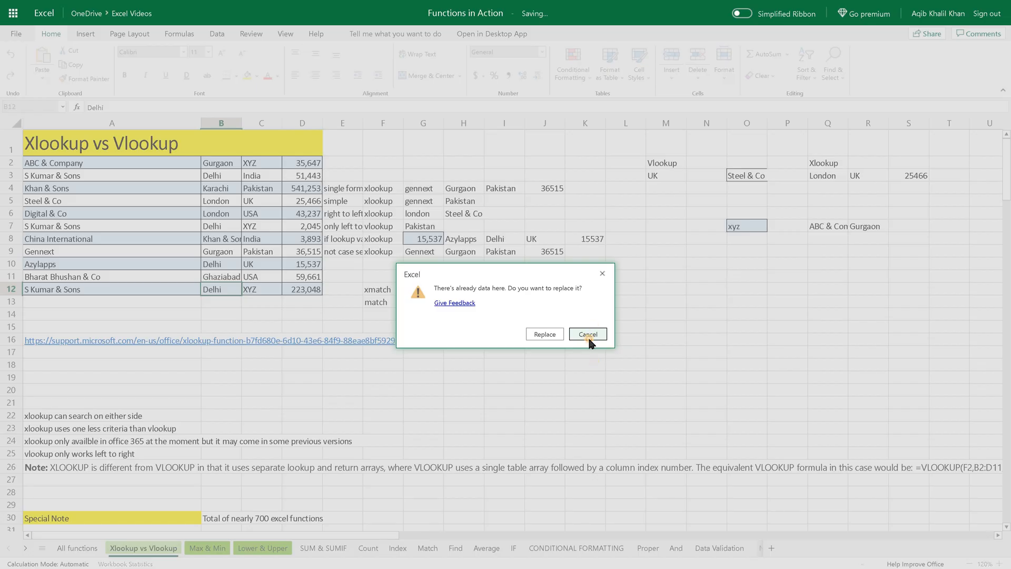
{"action": "left_click", "coordinate": [589, 334]}
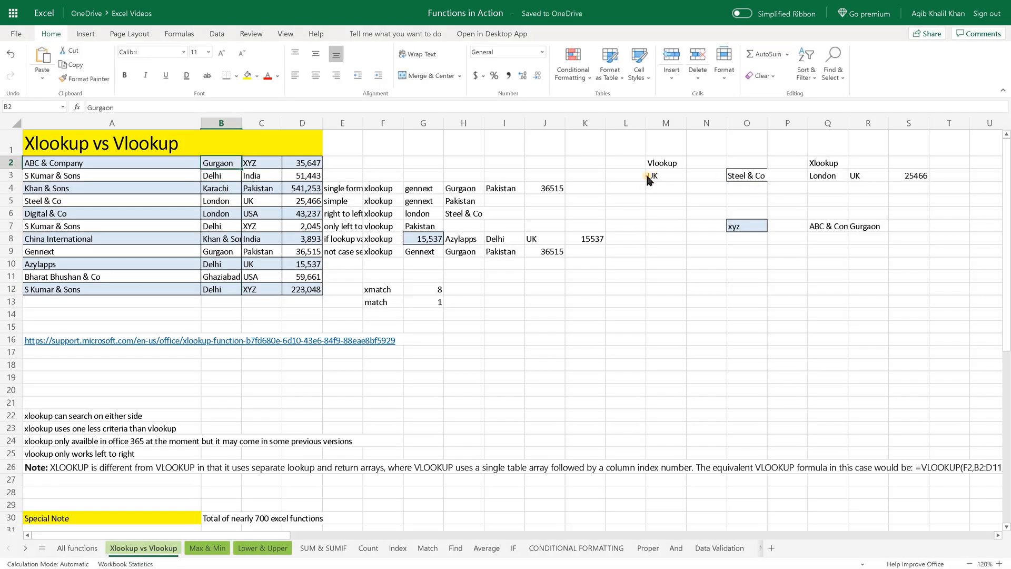
{"action": "left_click", "coordinate": [667, 177]}
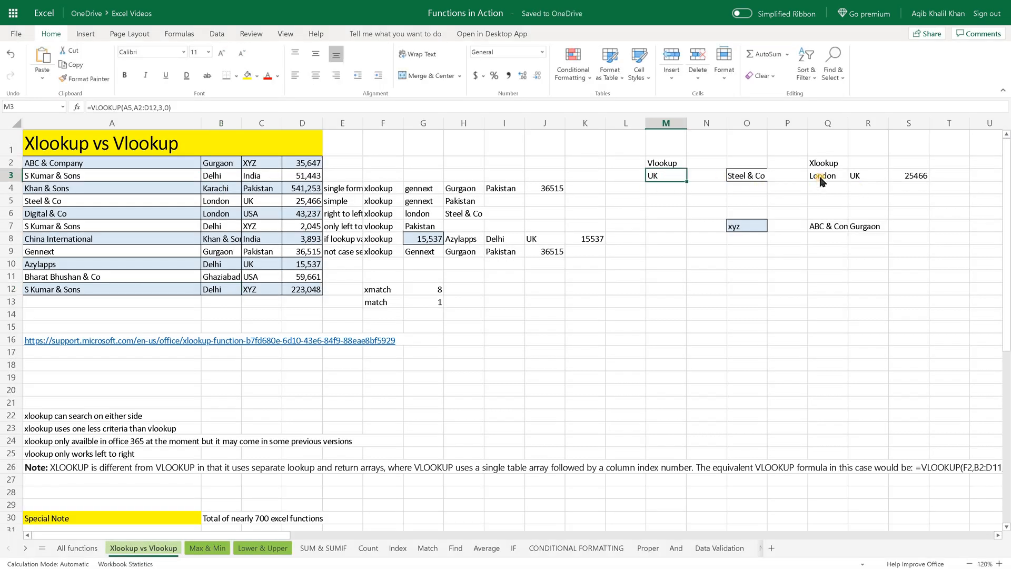
{"action": "left_click", "coordinate": [820, 178]}
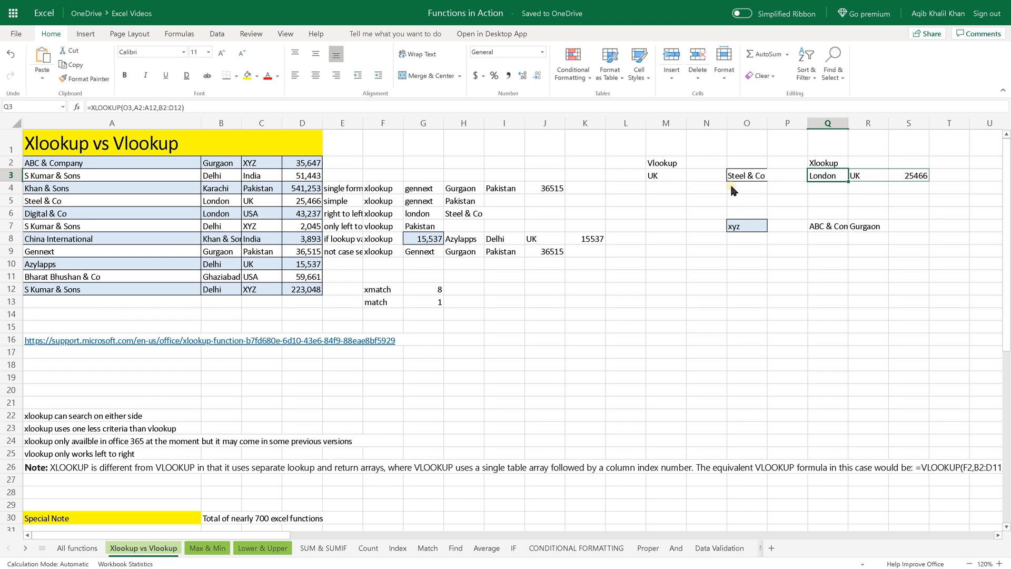
{"action": "left_click", "coordinate": [715, 253]}
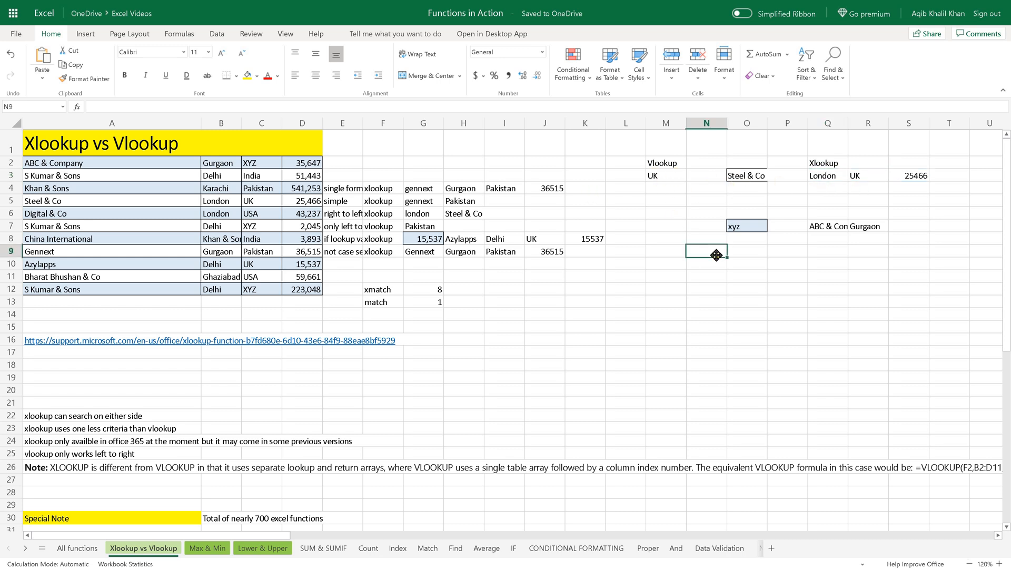